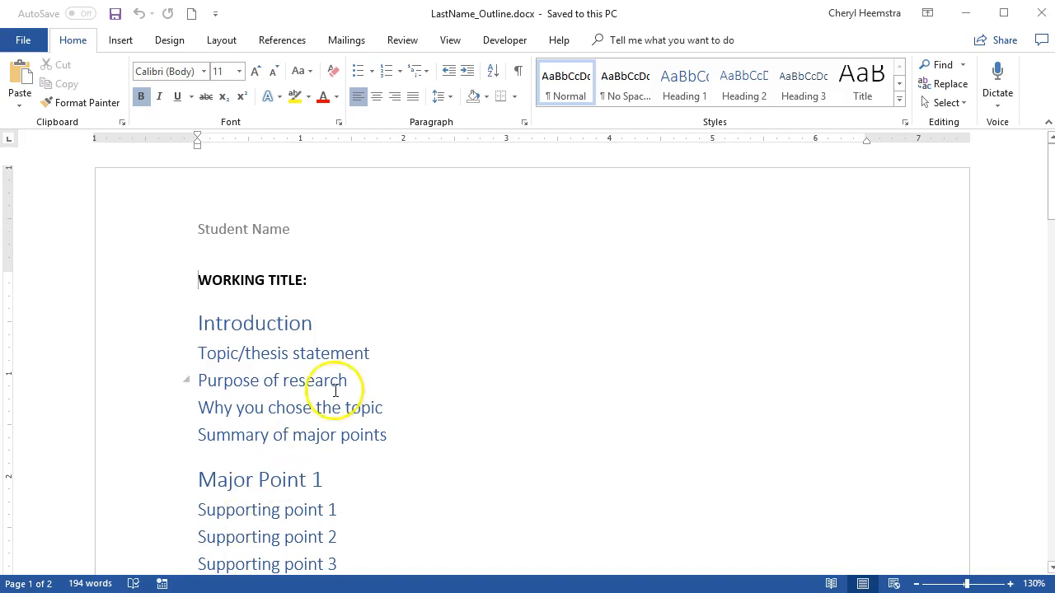
- Review the sources stored in the document's current list in the Source Manager
click(298, 40)
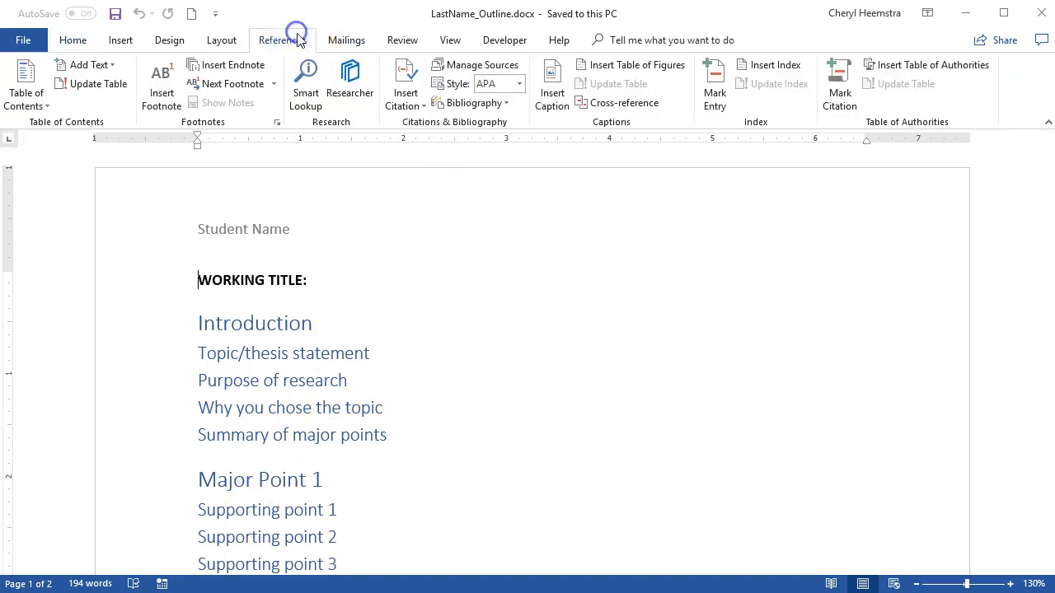
click(487, 66)
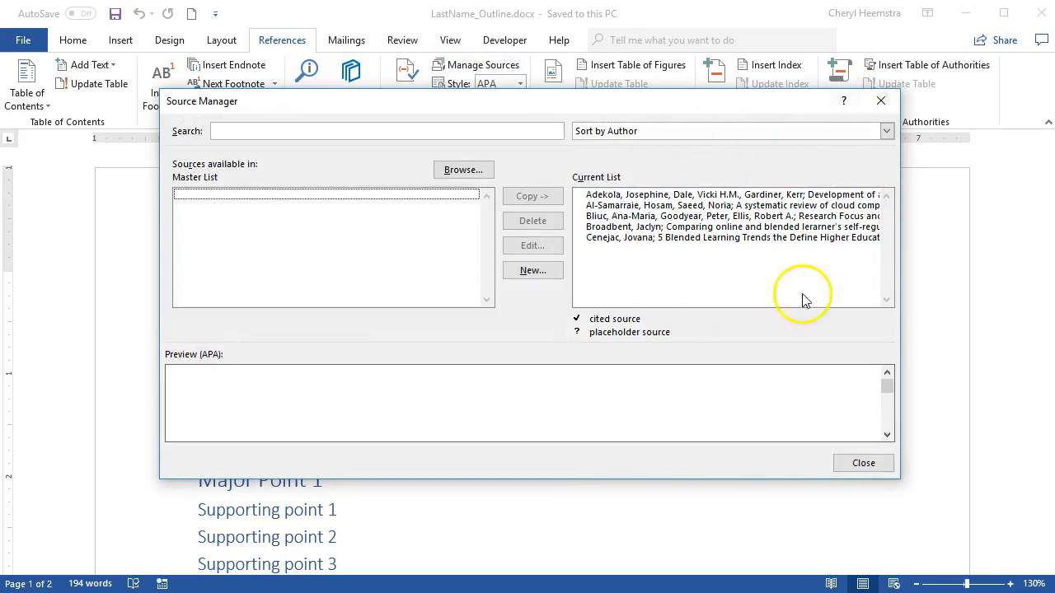
click(881, 100)
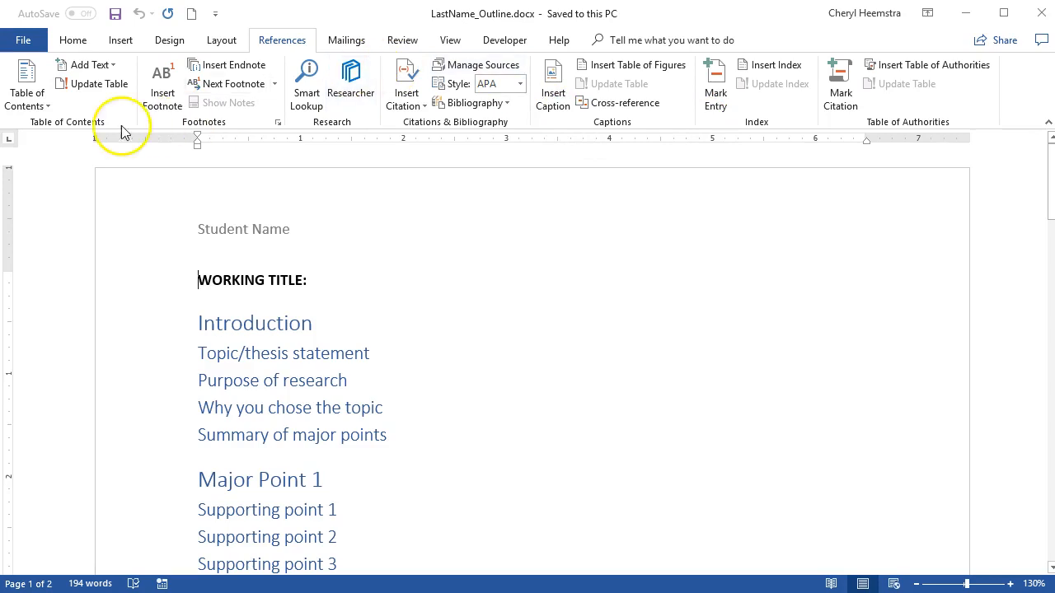
- Save a copy of the outline as LastName_Research Paper in the Project folder
click(30, 43)
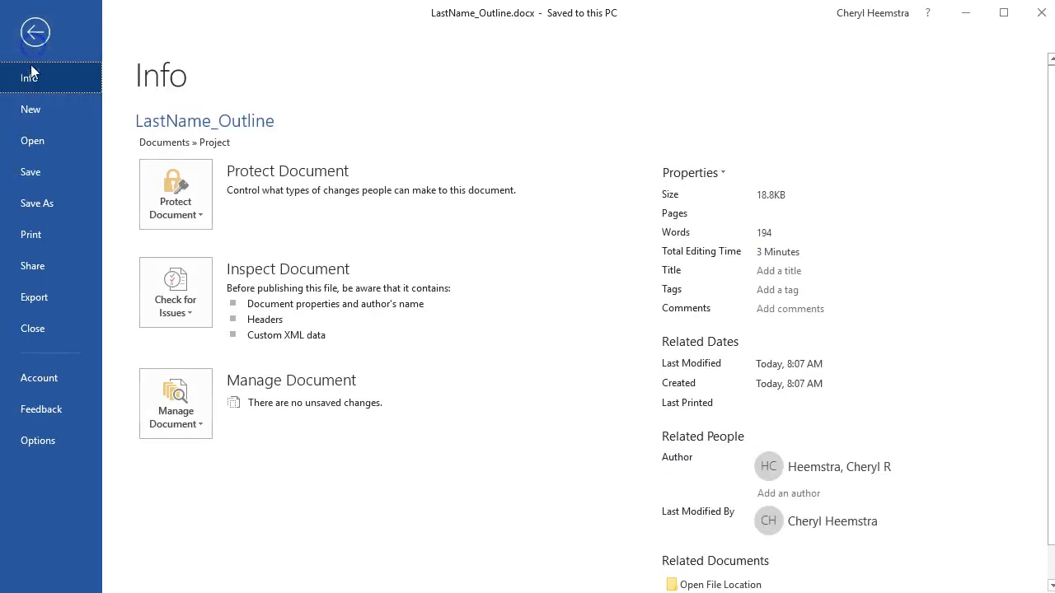
click(35, 204)
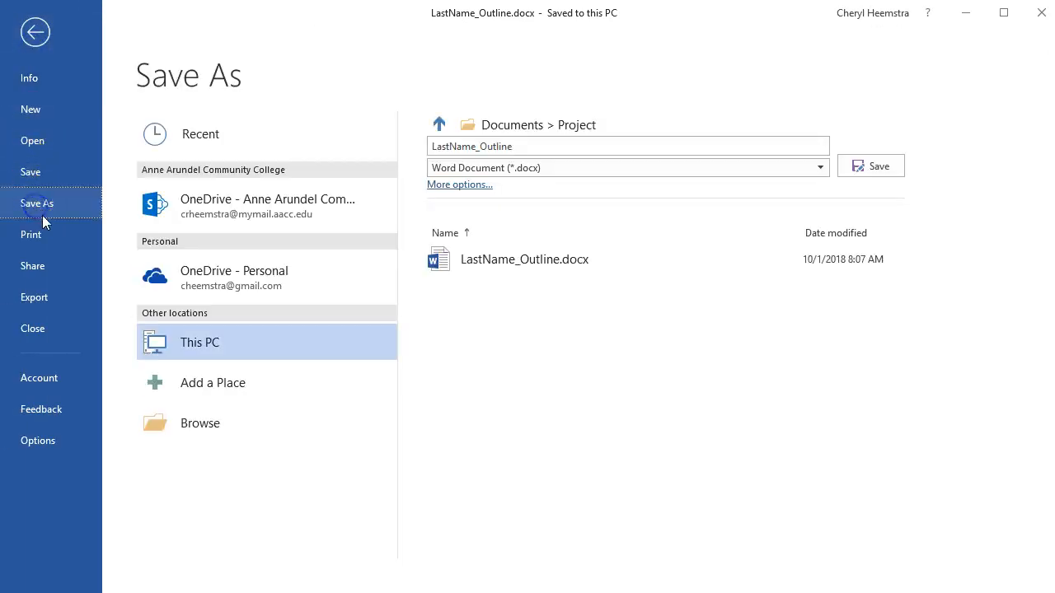
double_click(517, 146)
click(515, 145)
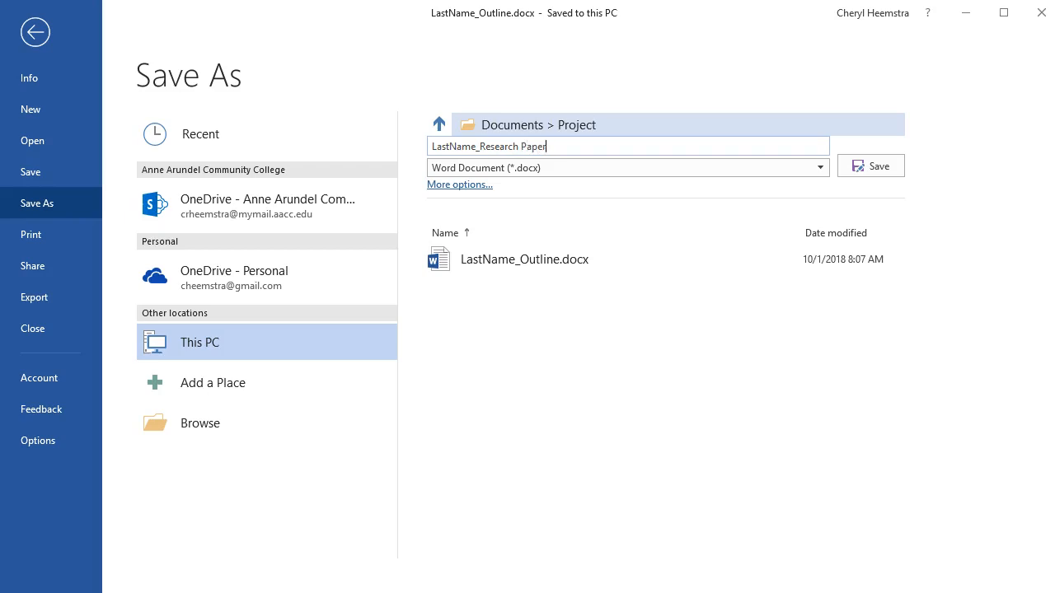
click(877, 166)
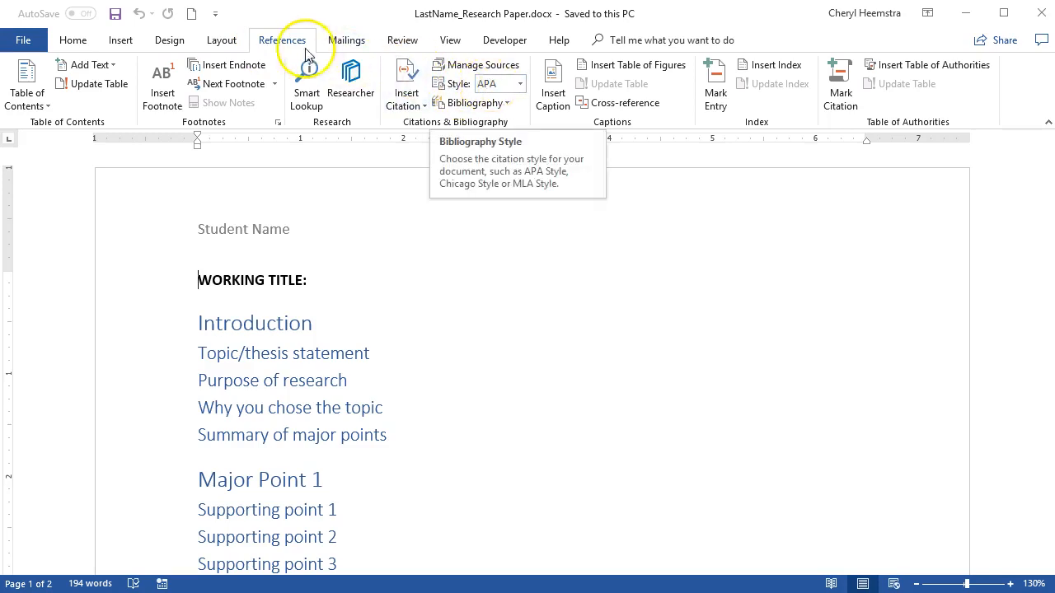
- Check the document's citation style and set the Normal style's font to Times New Roman at 12 pt
click(515, 91)
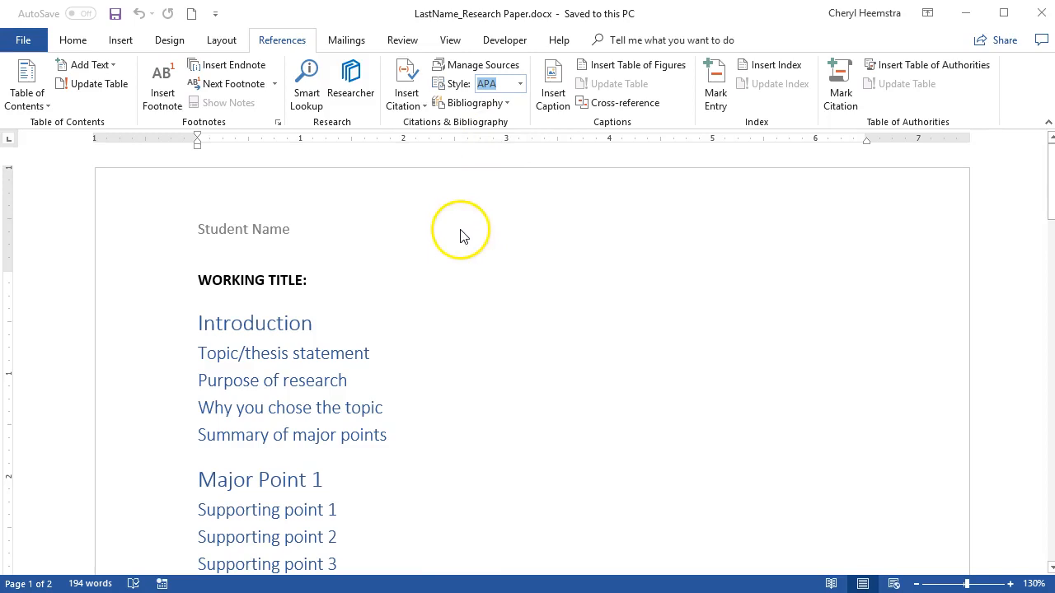
click(75, 40)
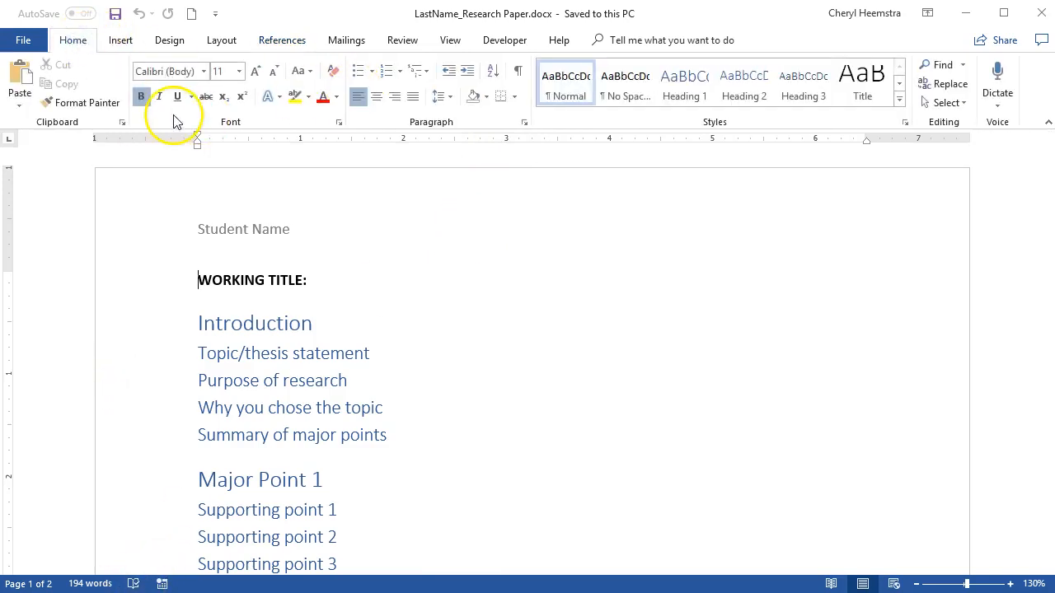
right_click(574, 92)
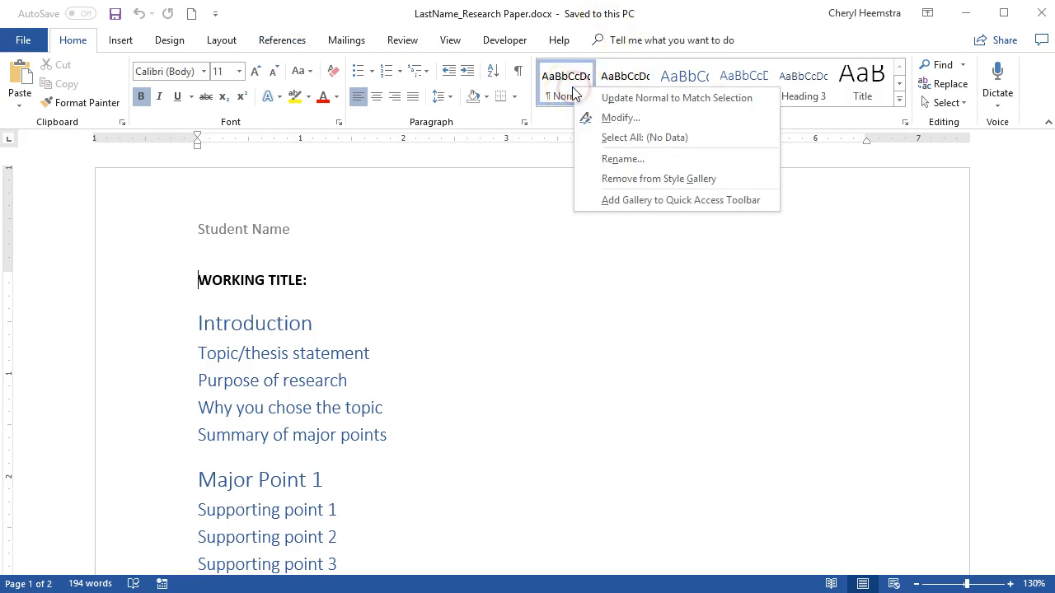
click(602, 120)
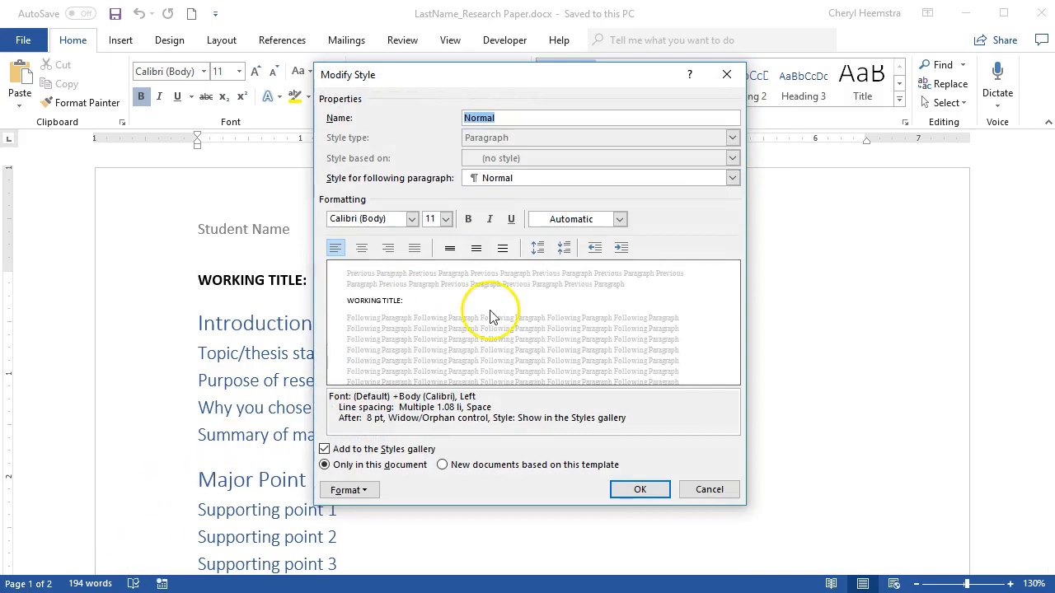
click(411, 219)
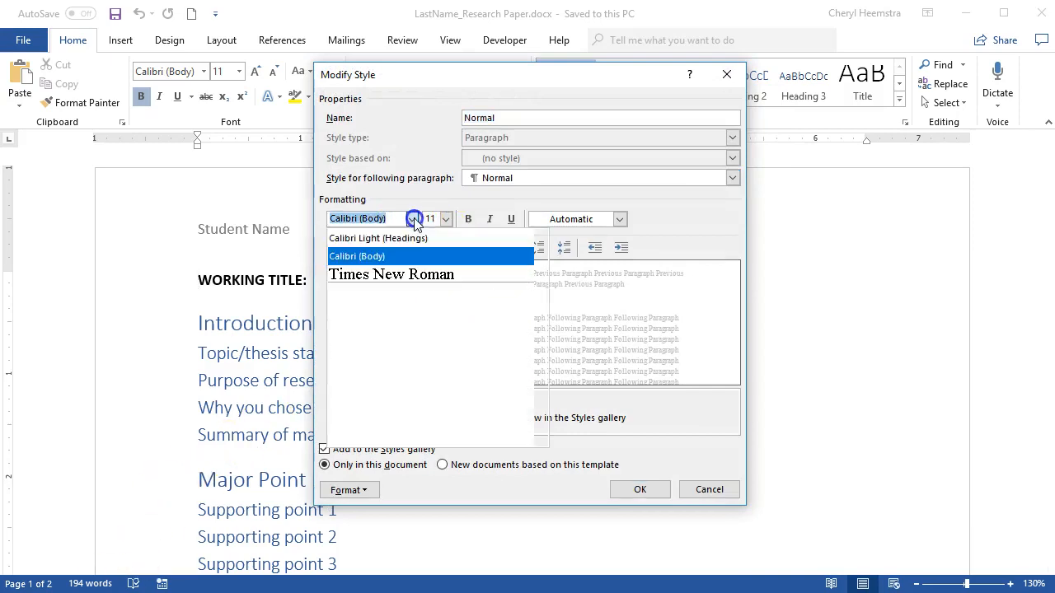
click(426, 280)
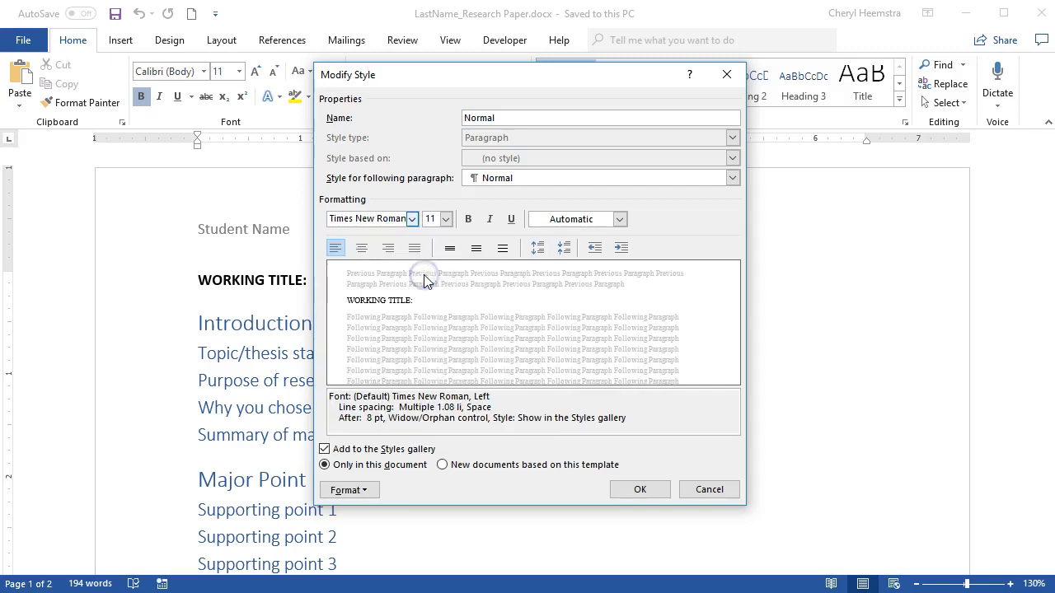
click(445, 220)
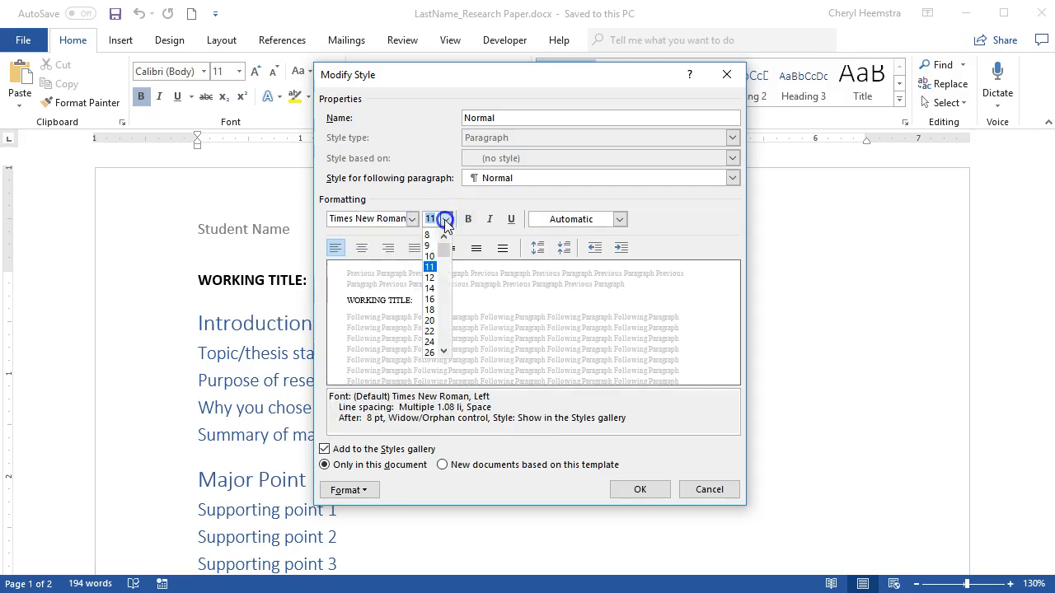
click(433, 278)
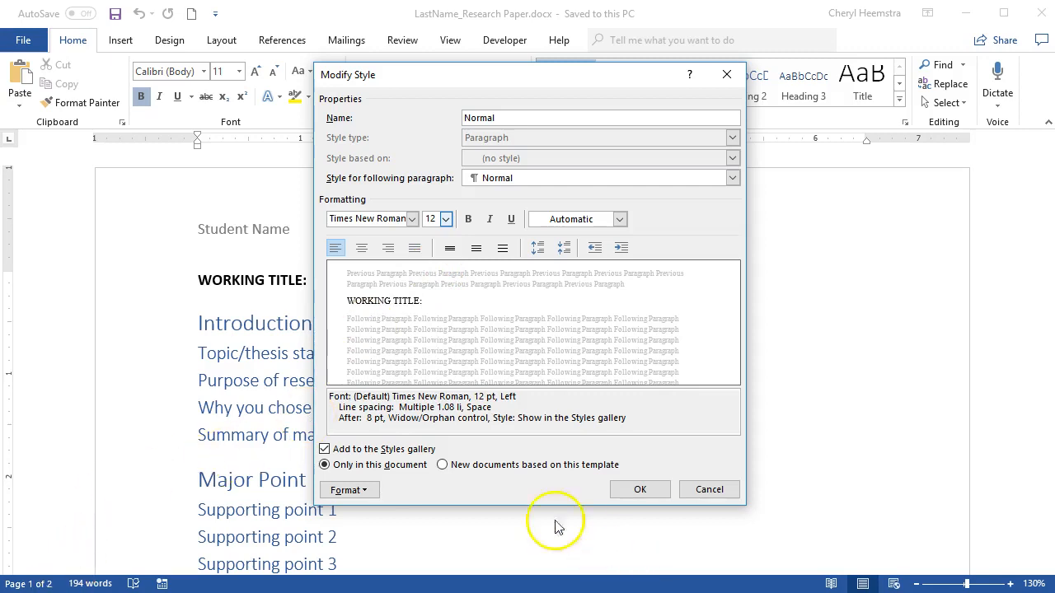
- Give the Normal style double line spacing with 0 pt after paragraphs, and apply the style changes
click(366, 491)
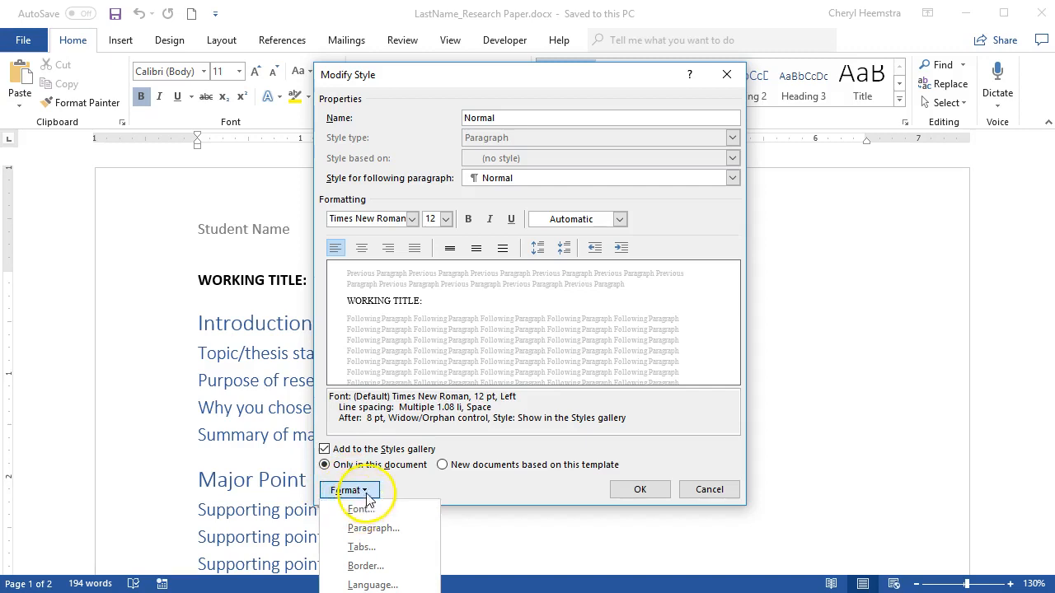
click(381, 528)
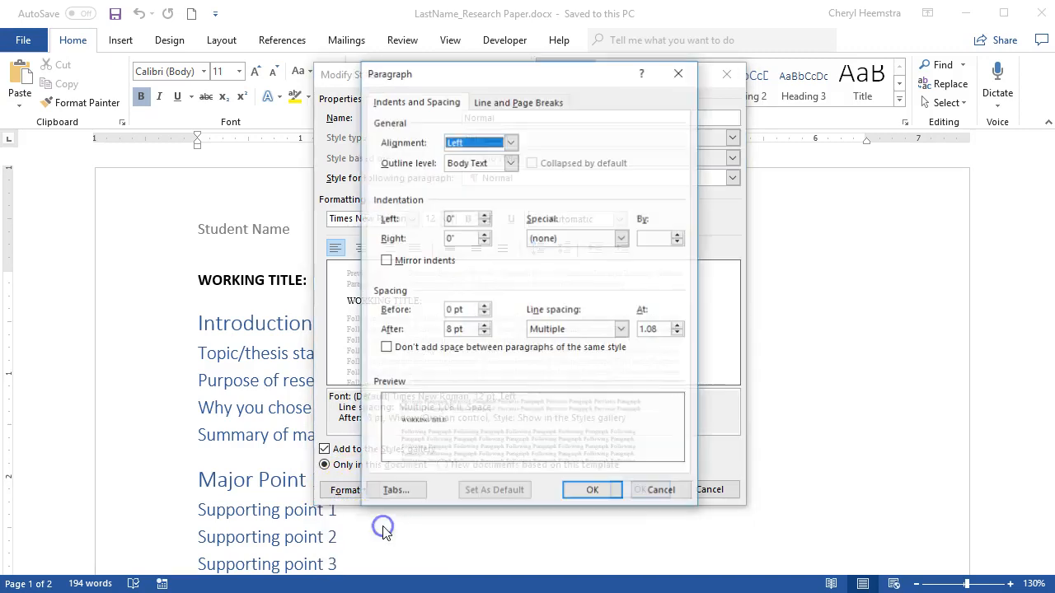
click(622, 329)
click(560, 366)
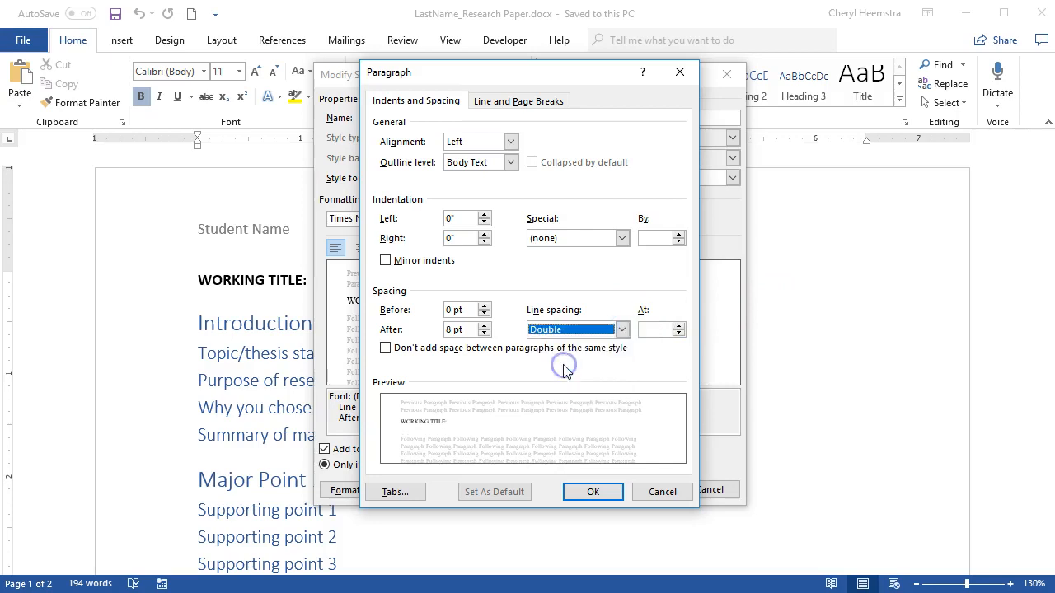
click(484, 333)
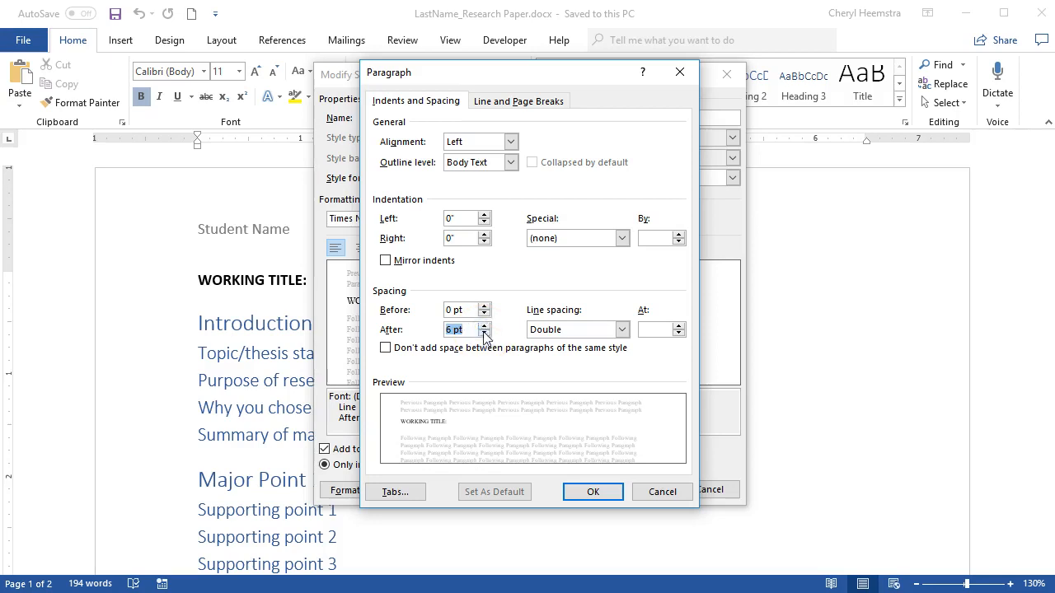
click(484, 333)
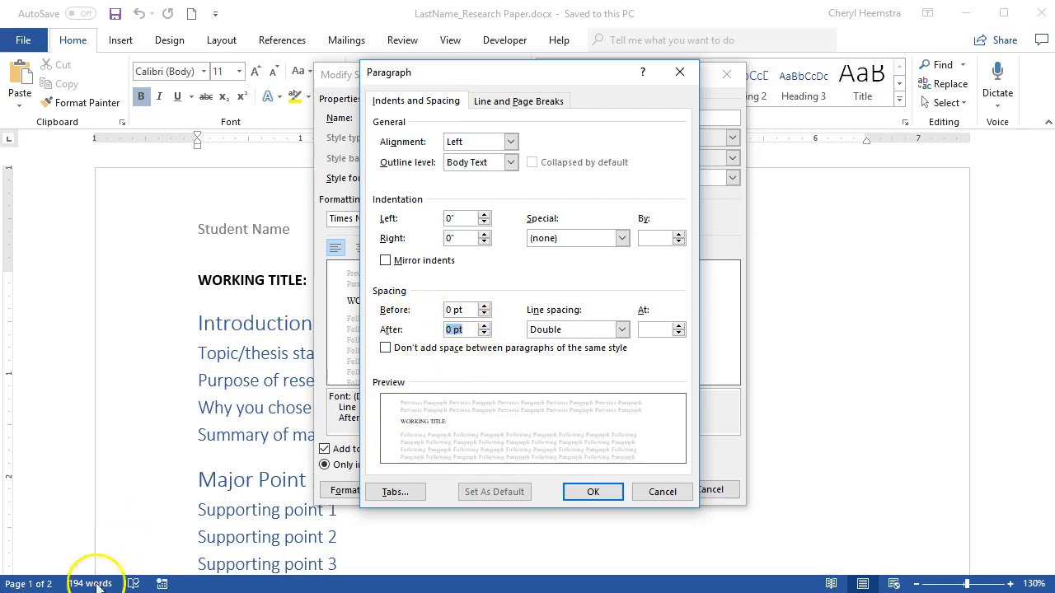
click(600, 489)
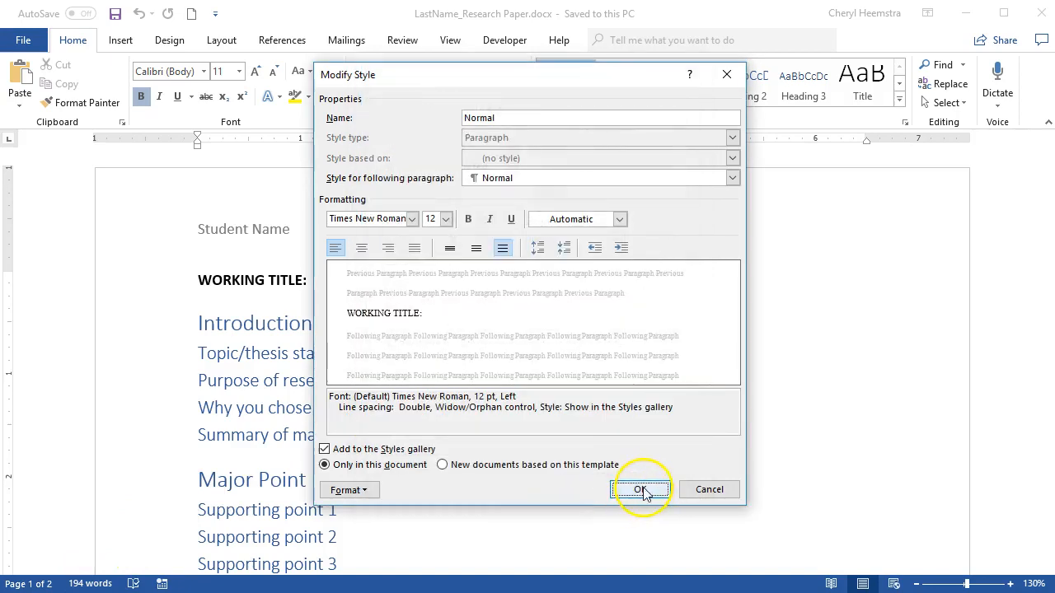
click(641, 490)
- Examine how the text and headings are laid out across the pages with the modified Normal style
click(457, 378)
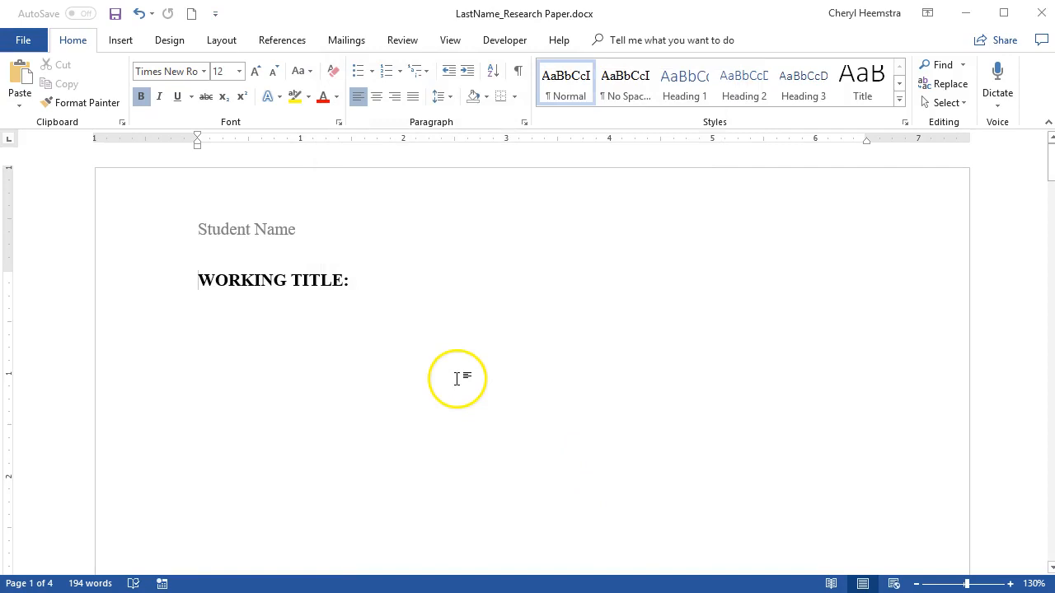
scroll(456, 379, down, 7)
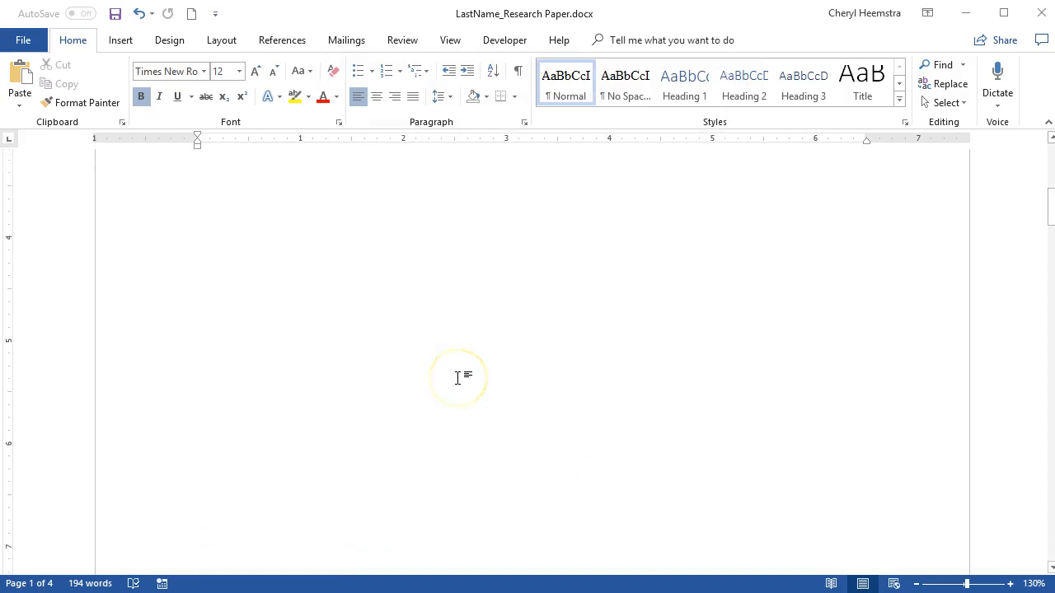
scroll(458, 378, up, 7)
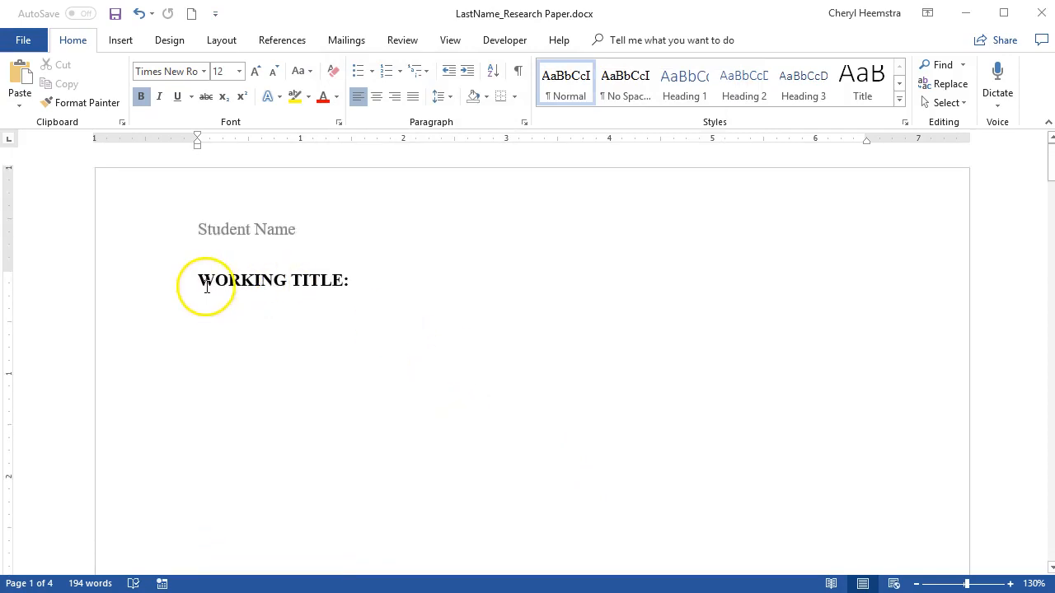
click(213, 234)
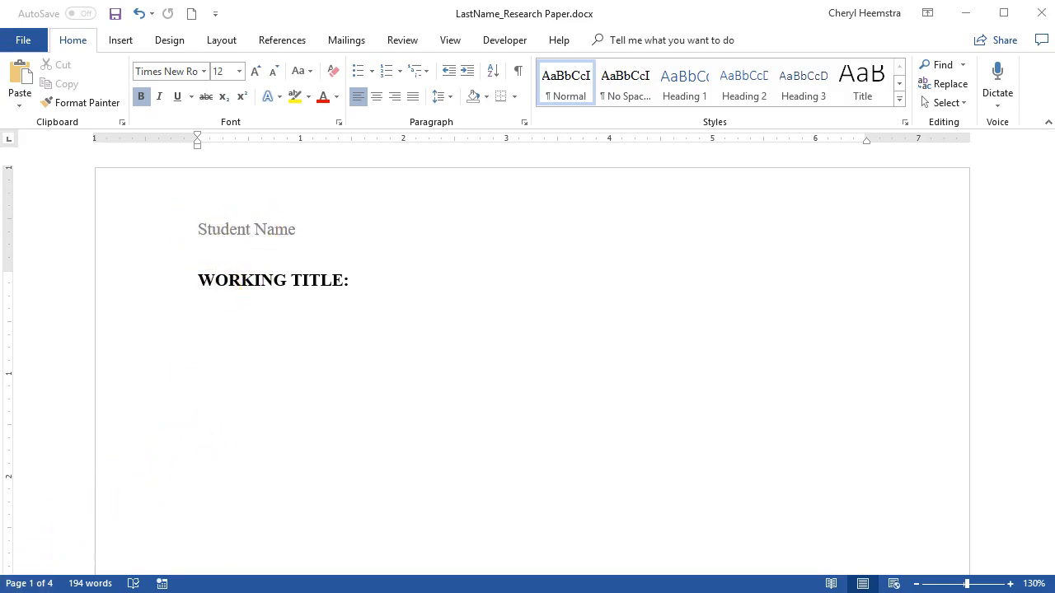
scroll(626, 474, down, 15)
scroll(636, 470, up, 8)
scroll(641, 470, down, 2)
scroll(640, 470, up, 10)
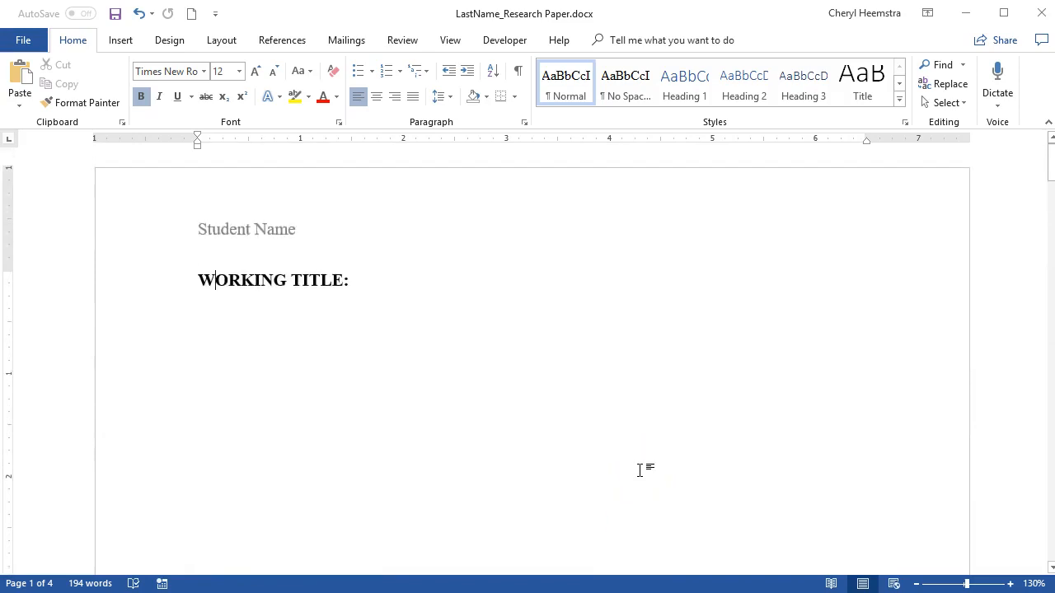
scroll(695, 354, down, 1)
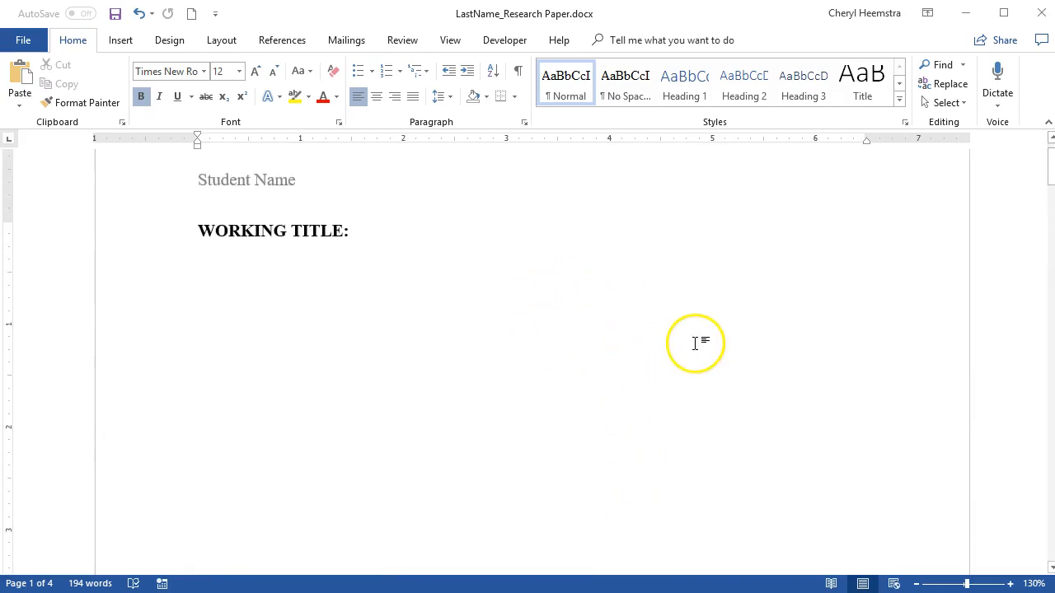
scroll(694, 342, up, 1)
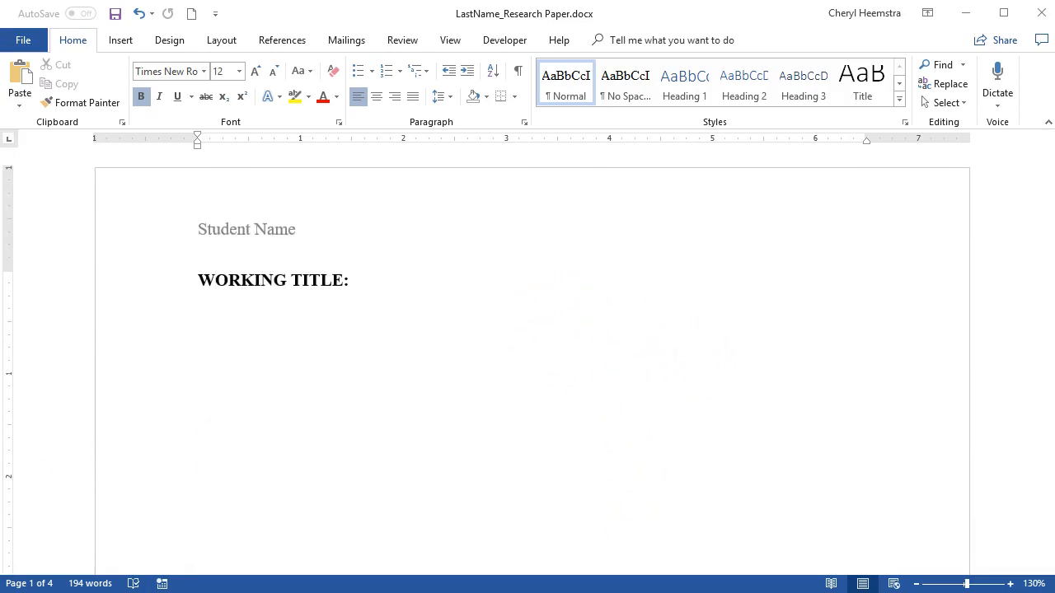
- Modify the Heading 1 style to use the Times New Roman font at 12 pt
click(681, 78)
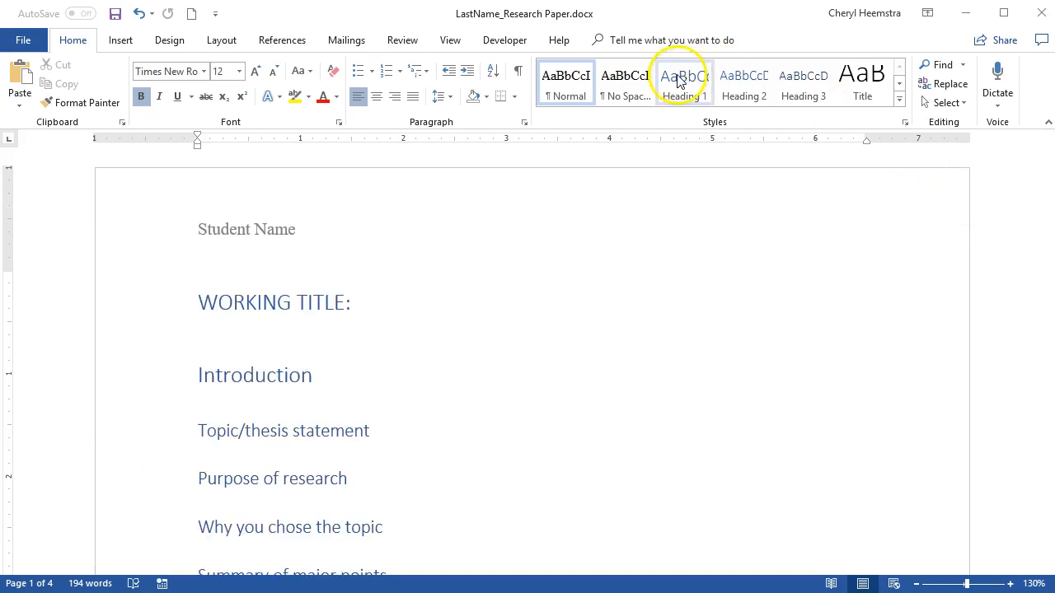
right_click(681, 80)
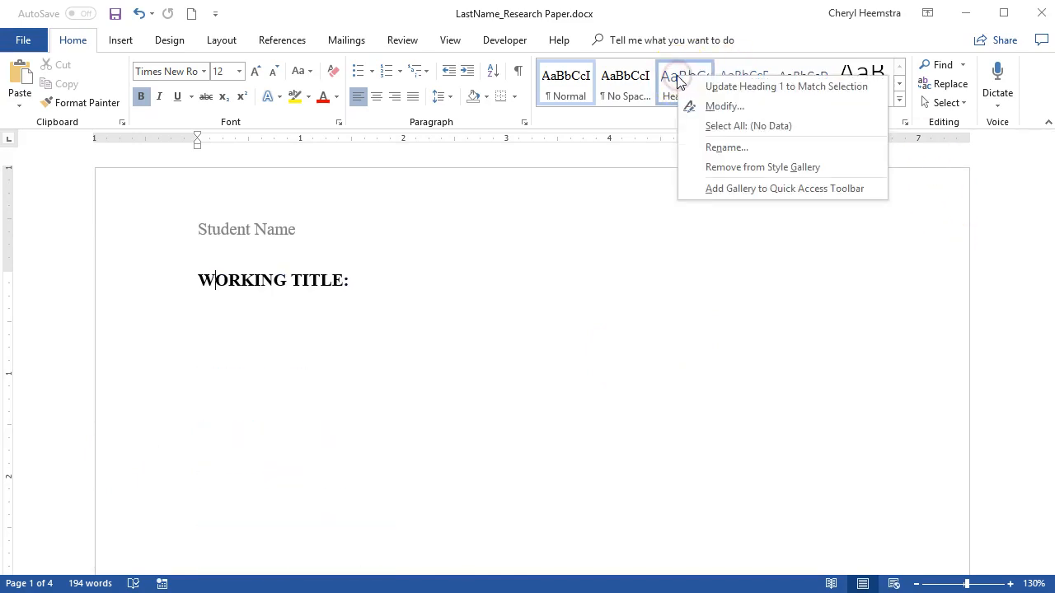
click(707, 107)
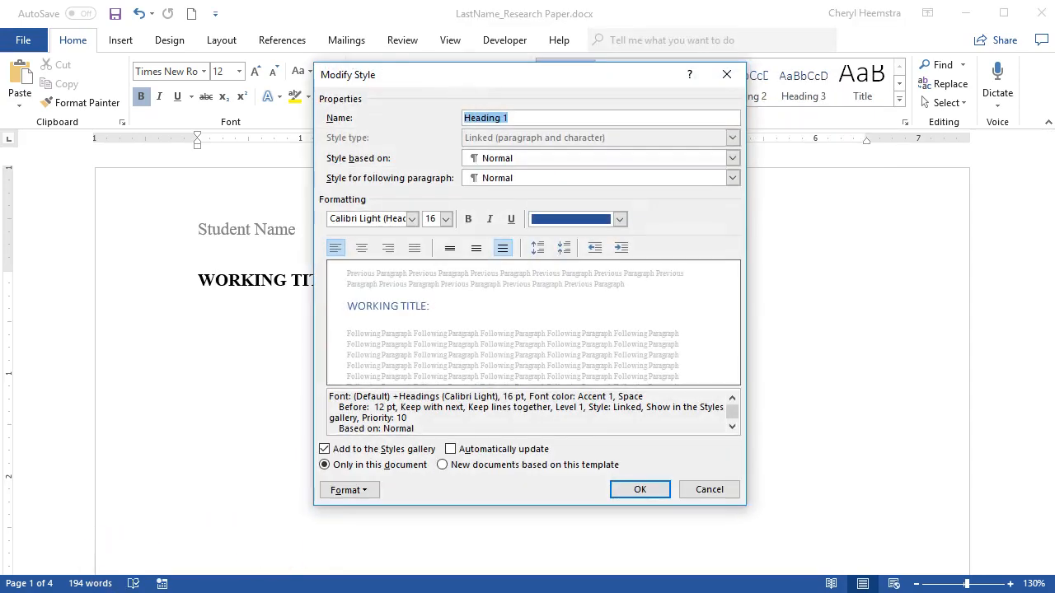
click(412, 220)
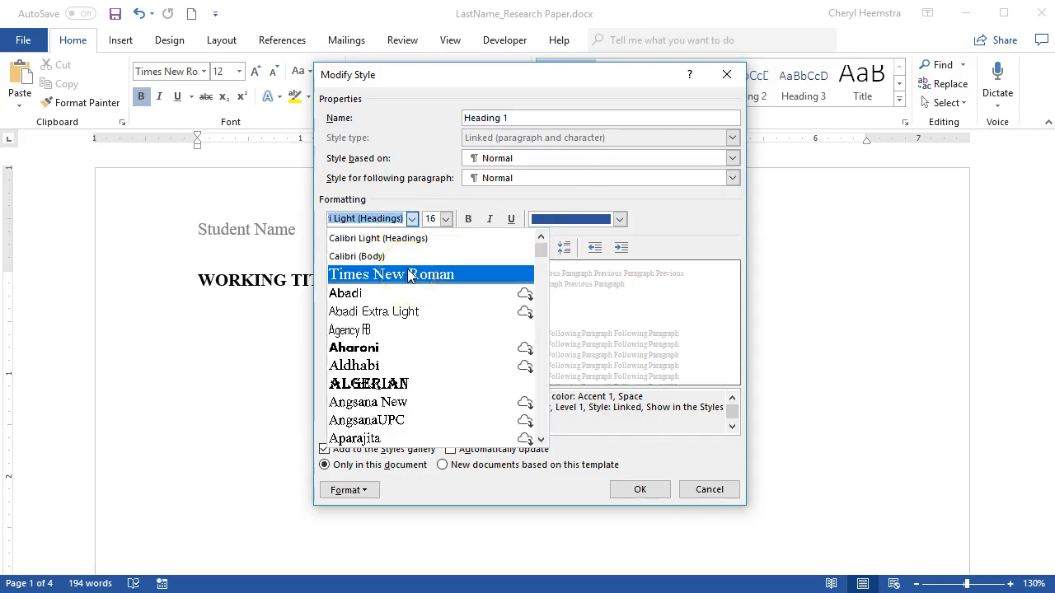
click(409, 276)
click(445, 219)
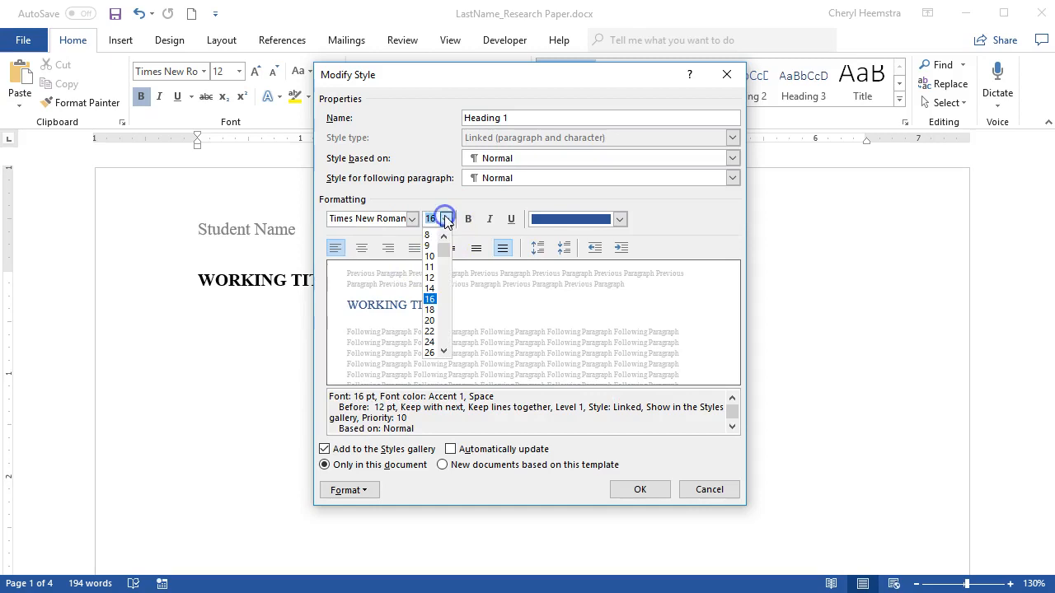
click(430, 276)
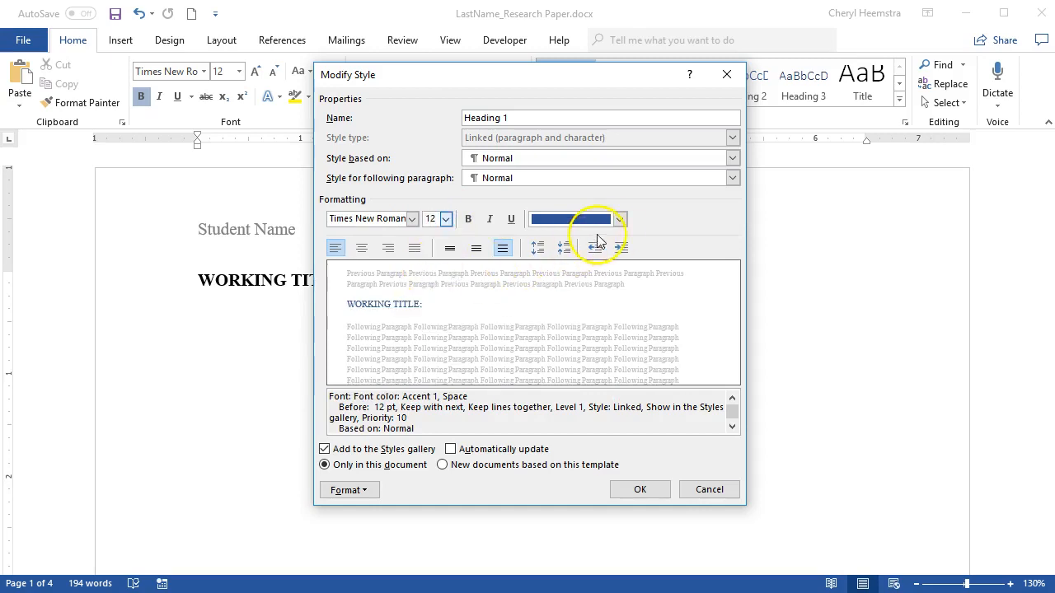
- Give the Heading 1 style the Automatic font color, bold text and centered alignment
click(620, 219)
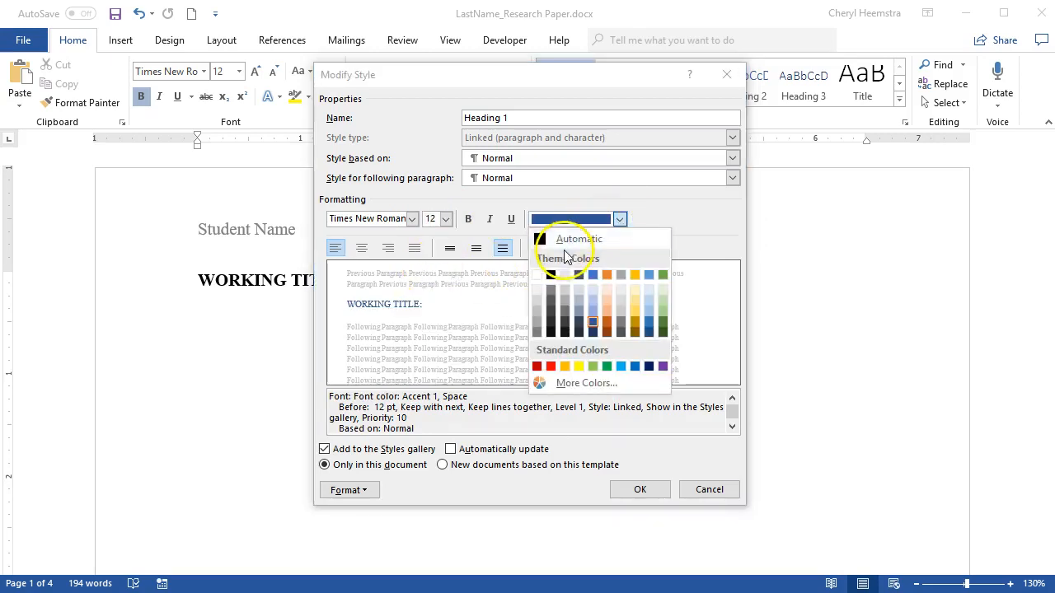
click(544, 239)
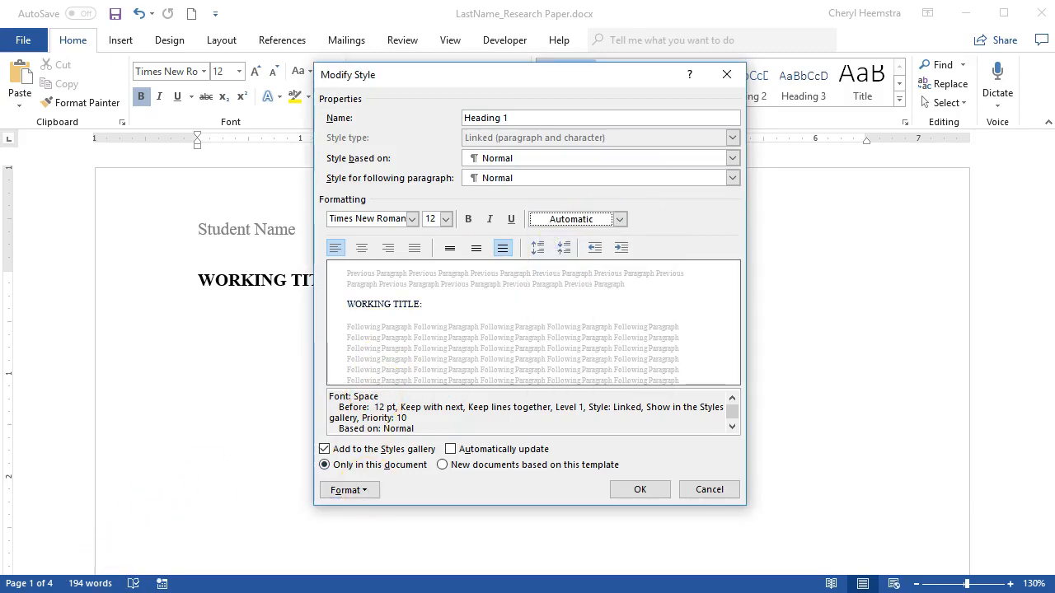
click(468, 220)
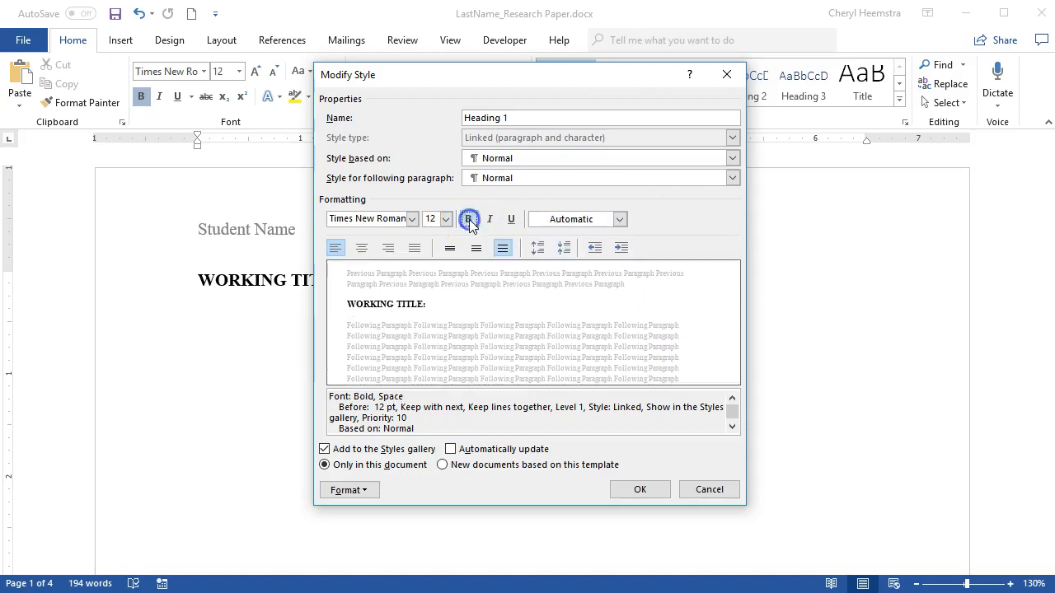
click(361, 248)
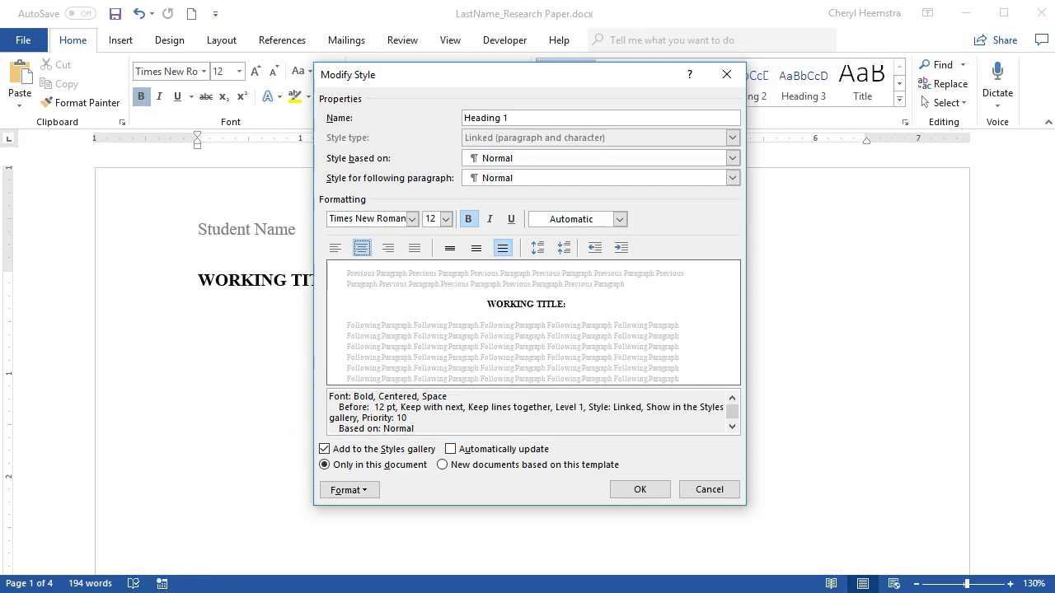
- Set the Heading 1 style's paragraph spacing before to 0 pt and apply the style changes
click(364, 491)
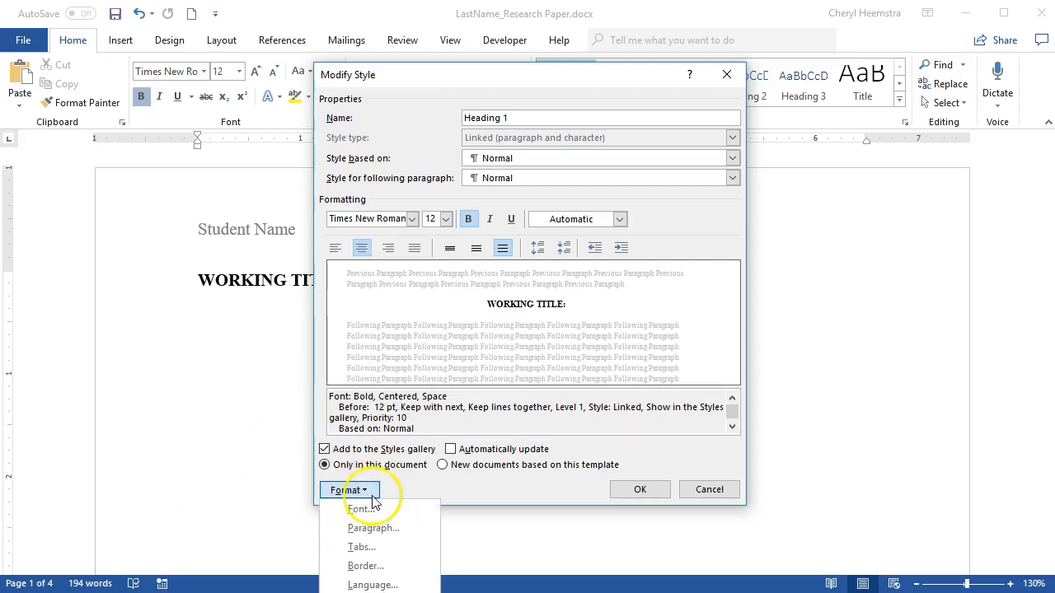
click(373, 529)
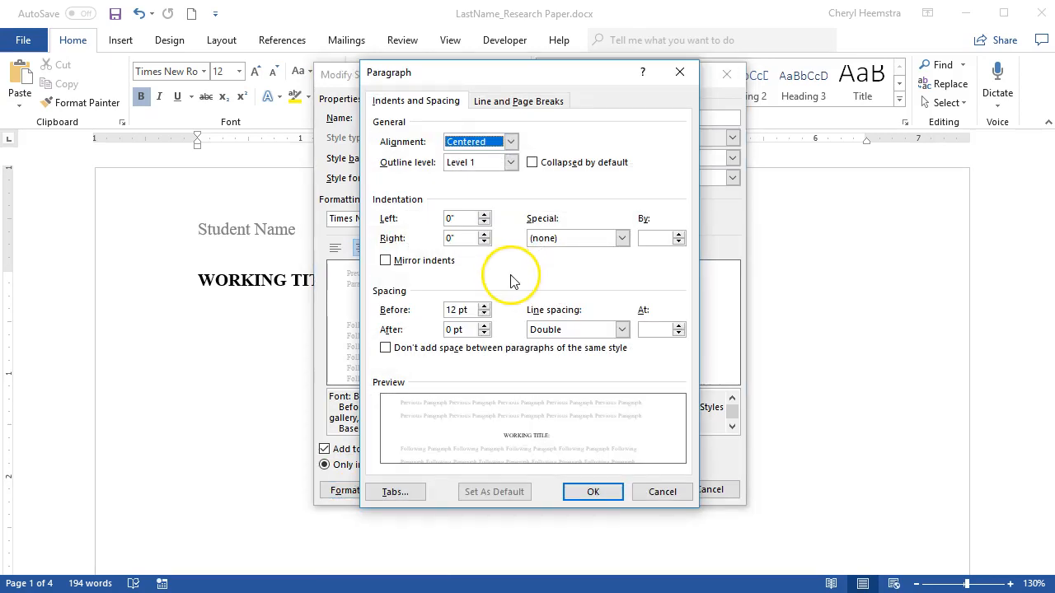
click(484, 315)
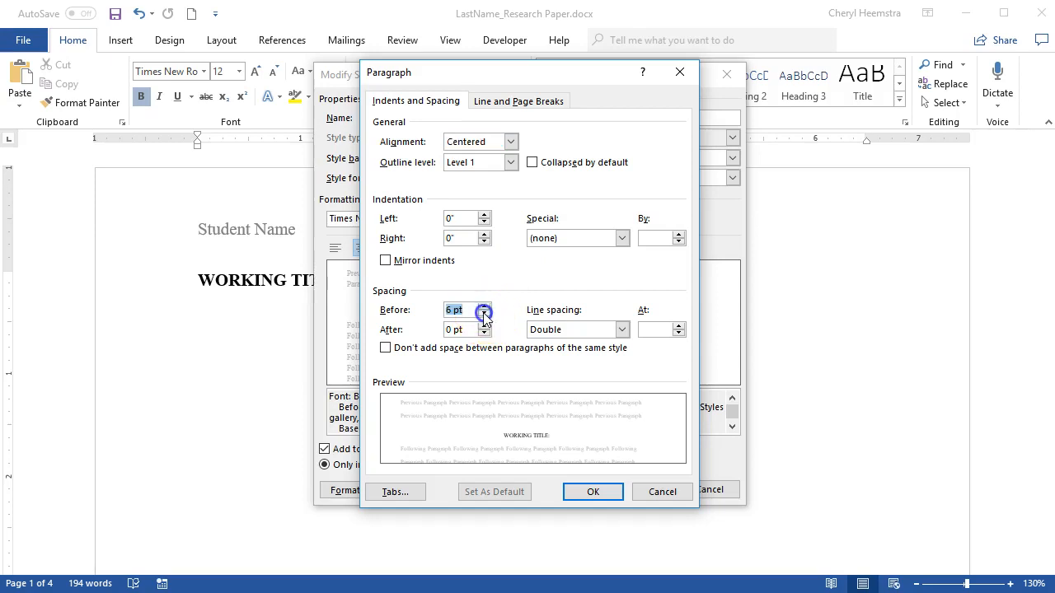
click(484, 315)
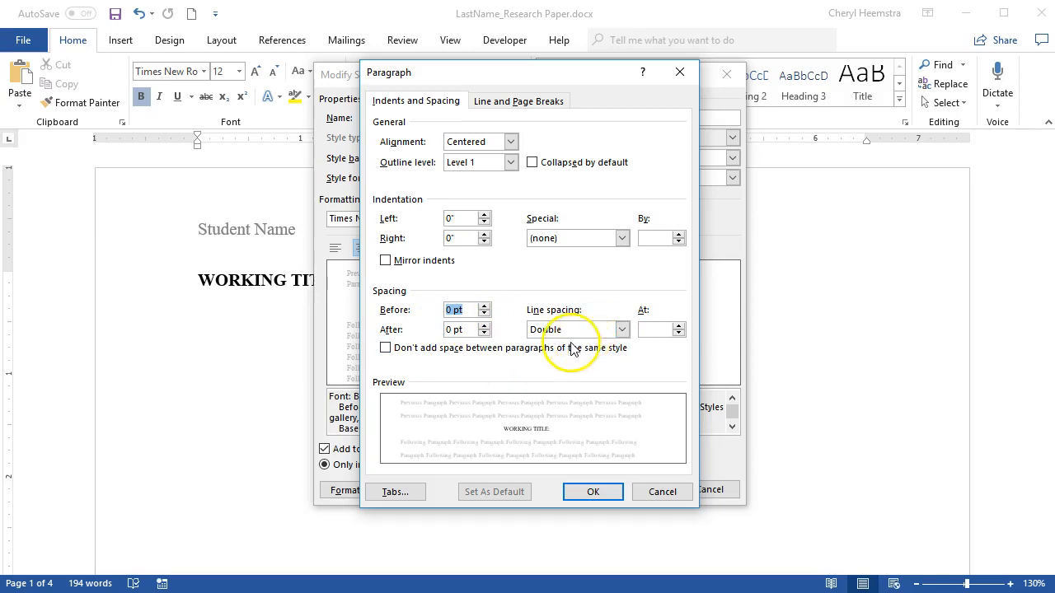
click(591, 493)
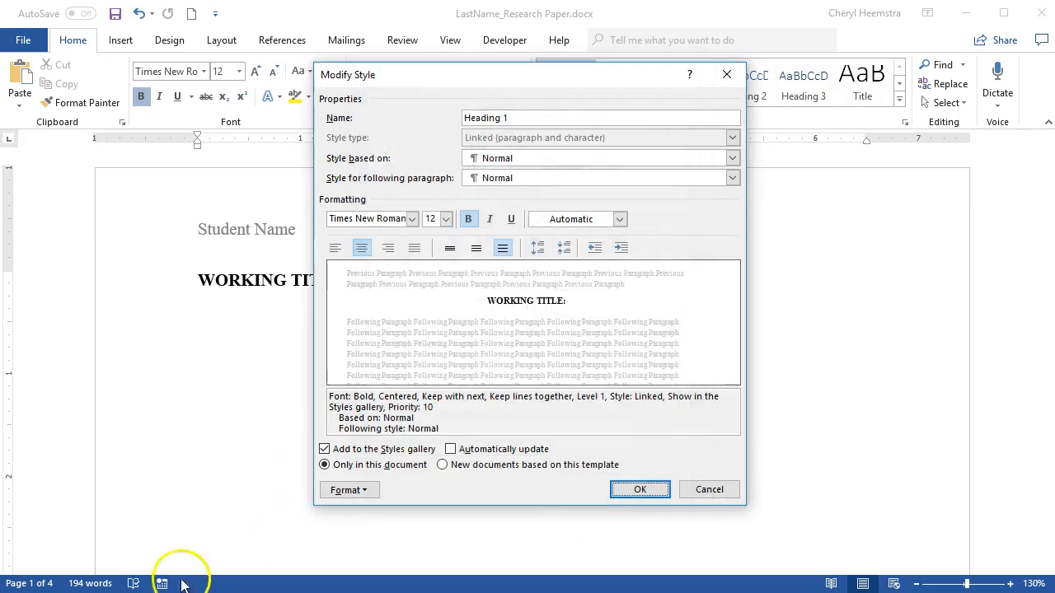
click(639, 491)
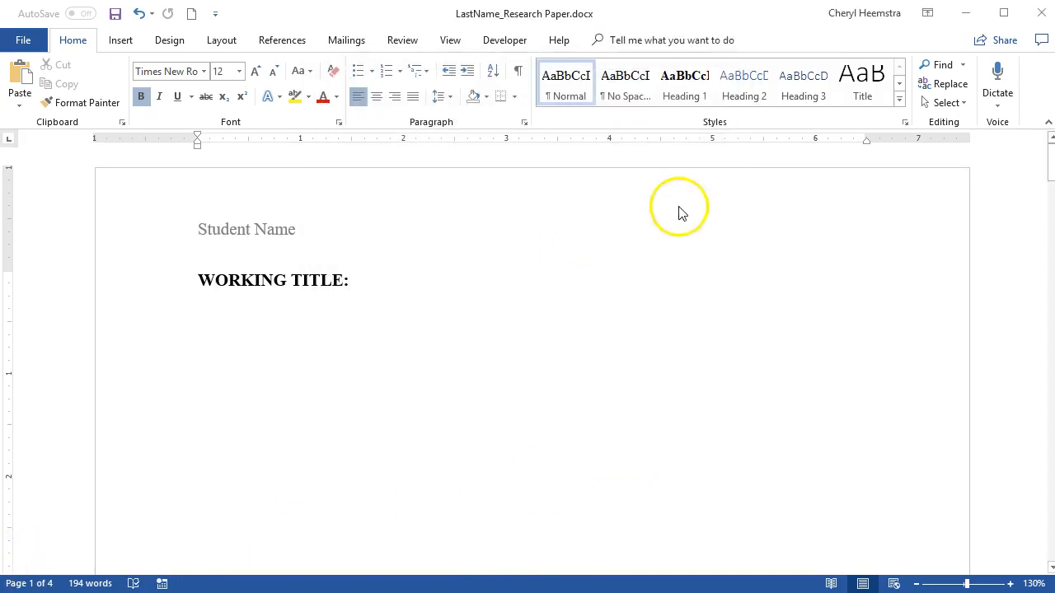
- Modify the Heading 2 style to use the Times New Roman font at 12 pt
click(744, 80)
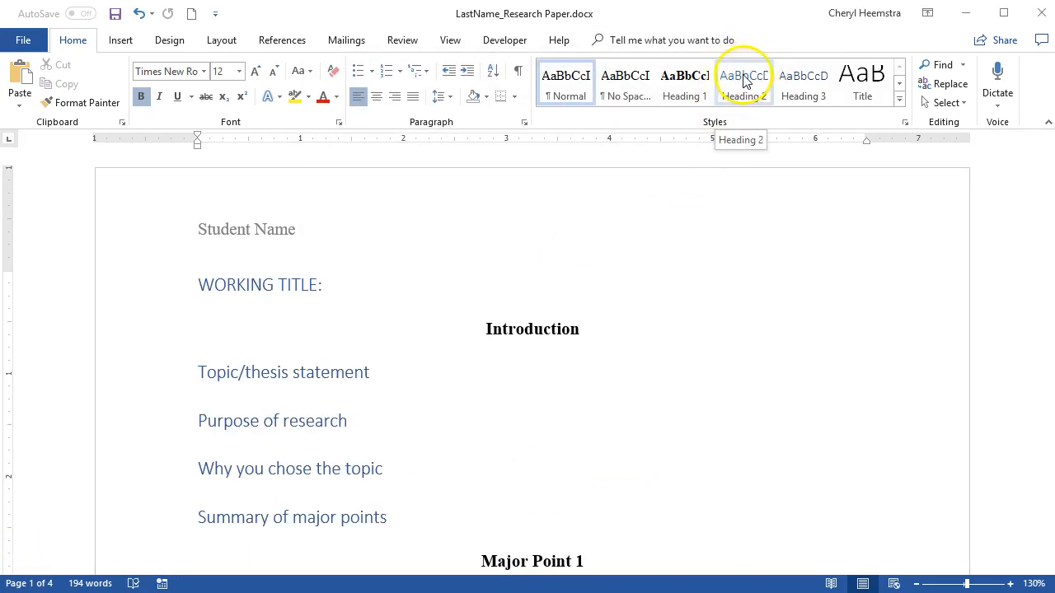
right_click(743, 75)
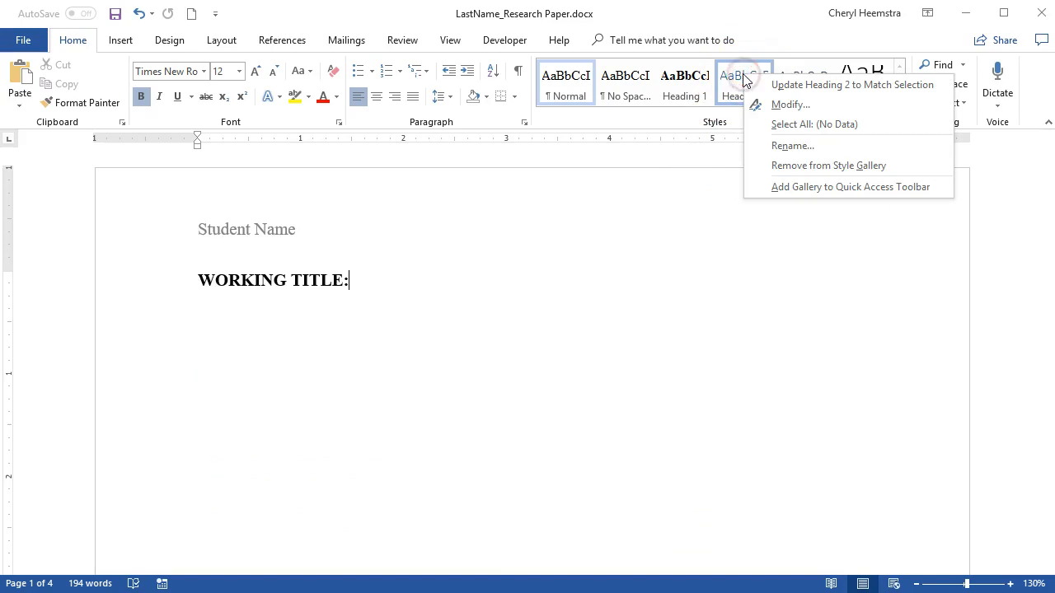
click(773, 106)
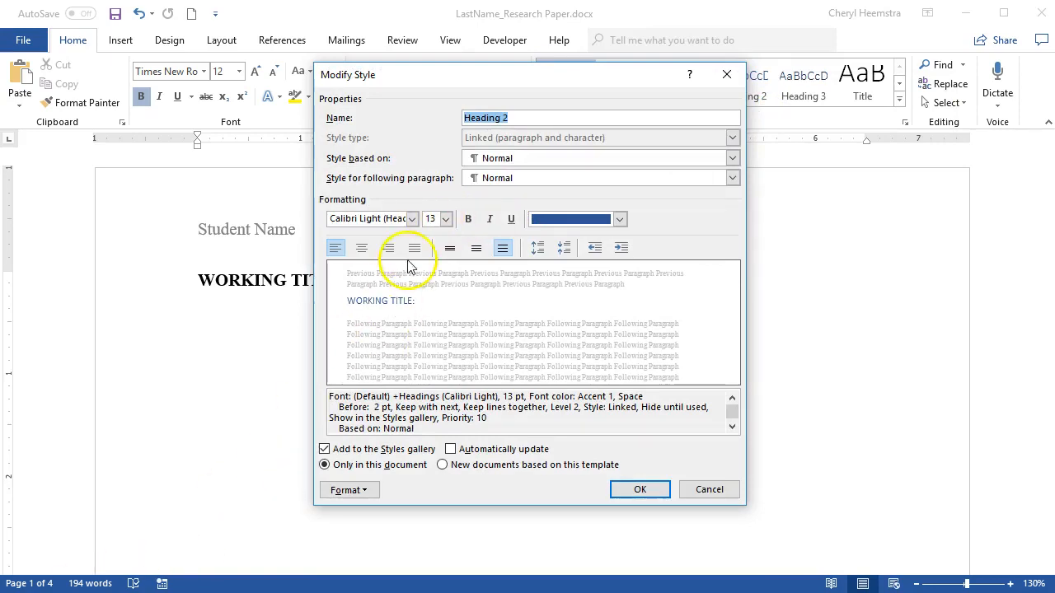
click(412, 219)
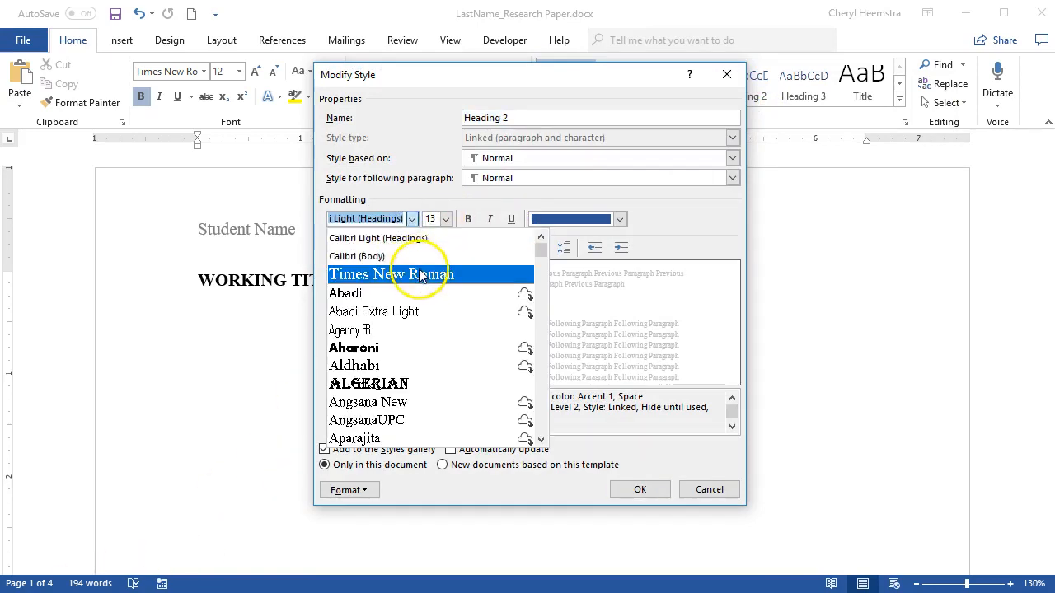
click(419, 274)
click(445, 219)
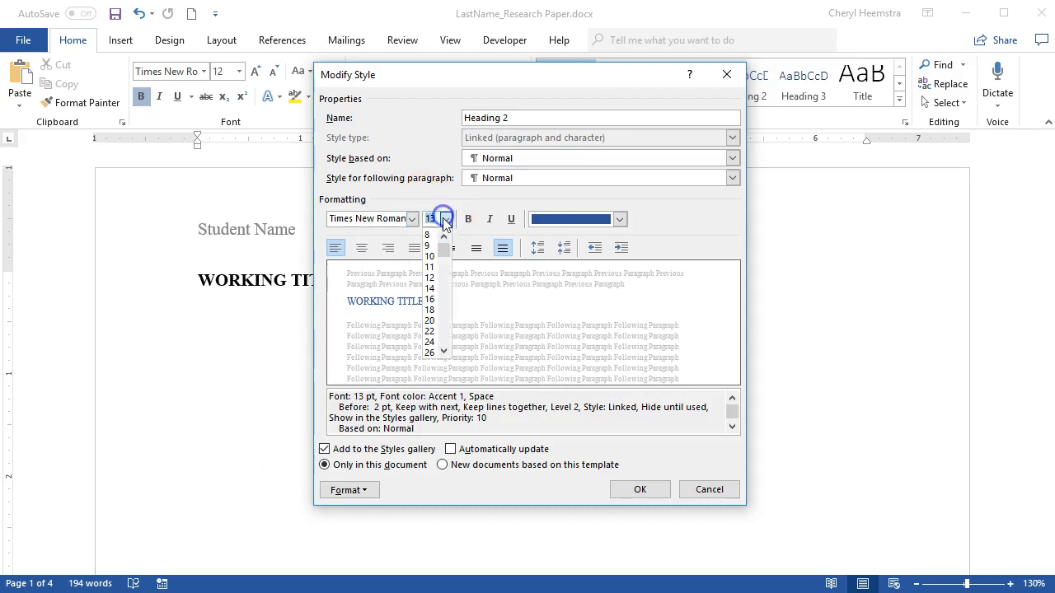
click(429, 278)
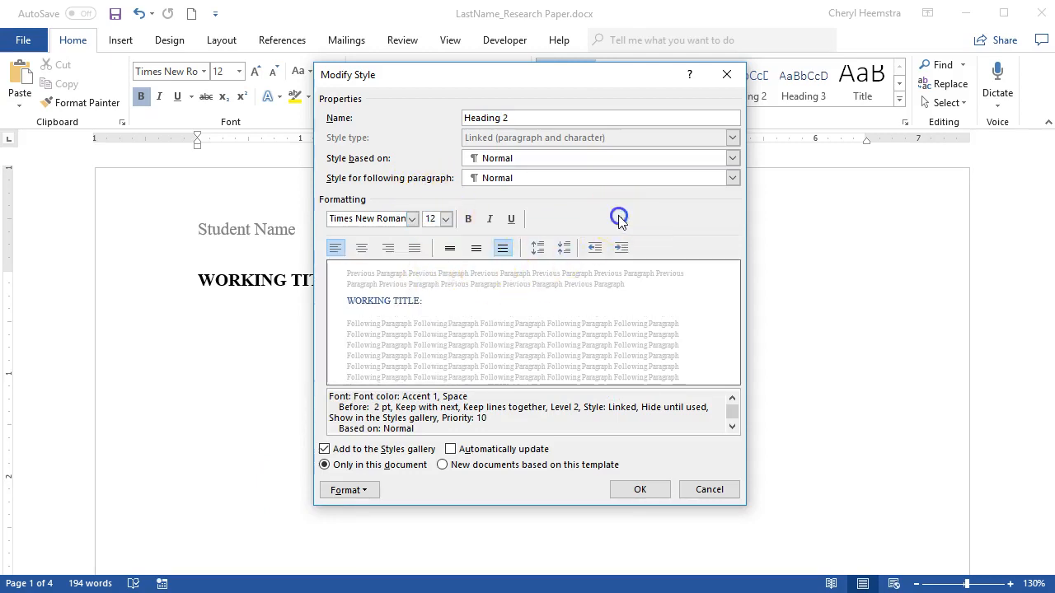
- Give the Heading 2 style the Automatic font color and bold text
click(619, 218)
click(605, 239)
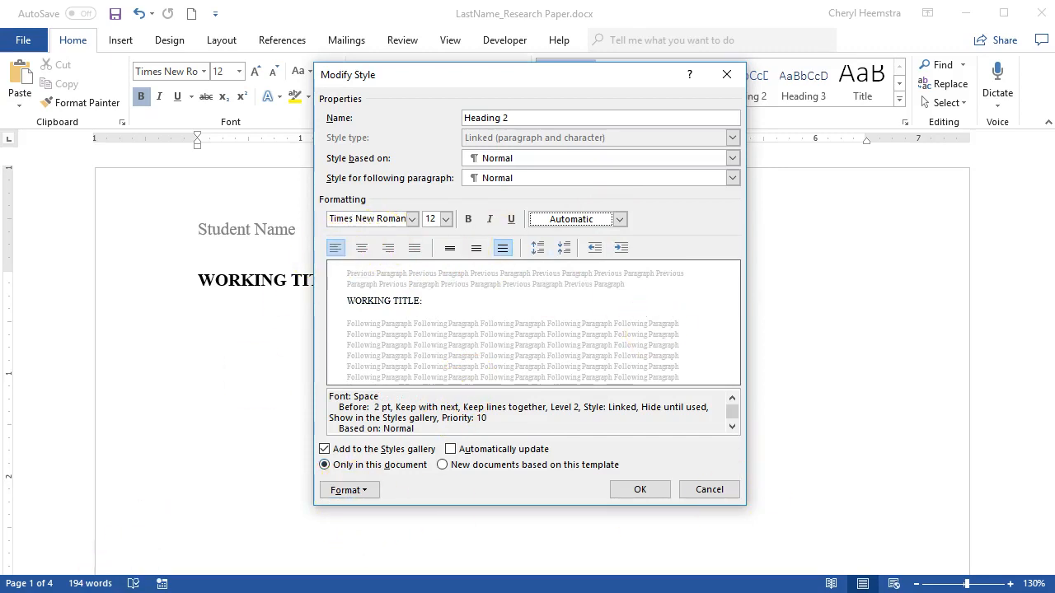
click(469, 220)
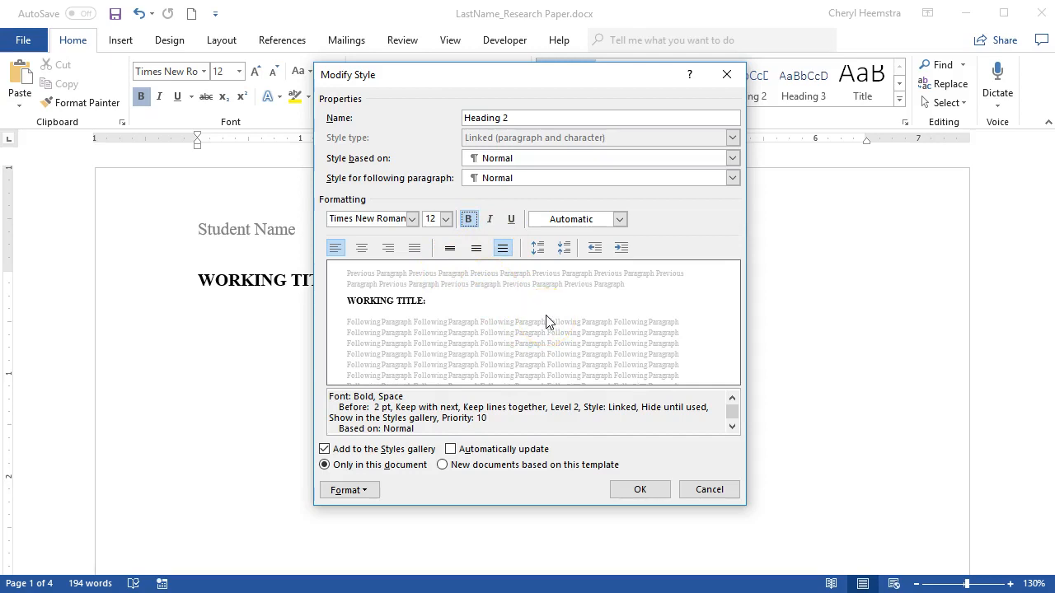
- Set the Heading 2 style's paragraph spacing before to 0 pt and apply the style changes
click(368, 491)
click(377, 530)
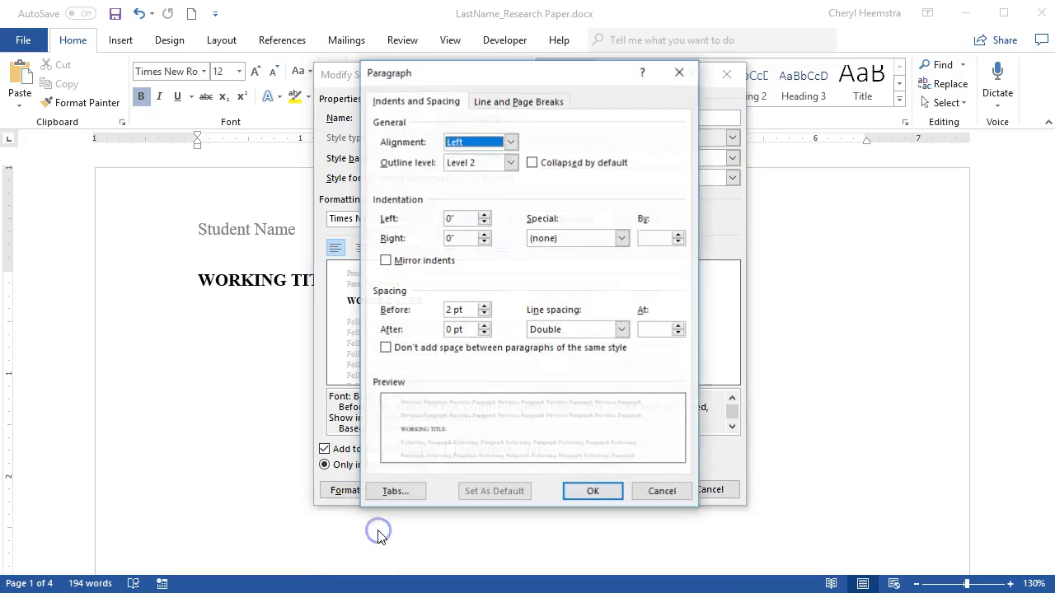
click(485, 315)
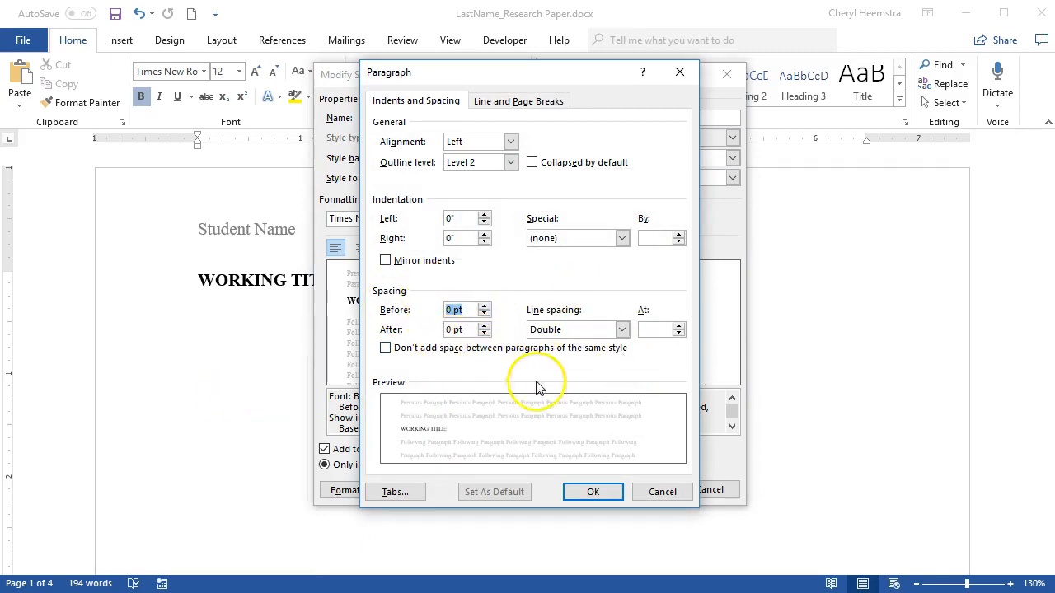
click(591, 491)
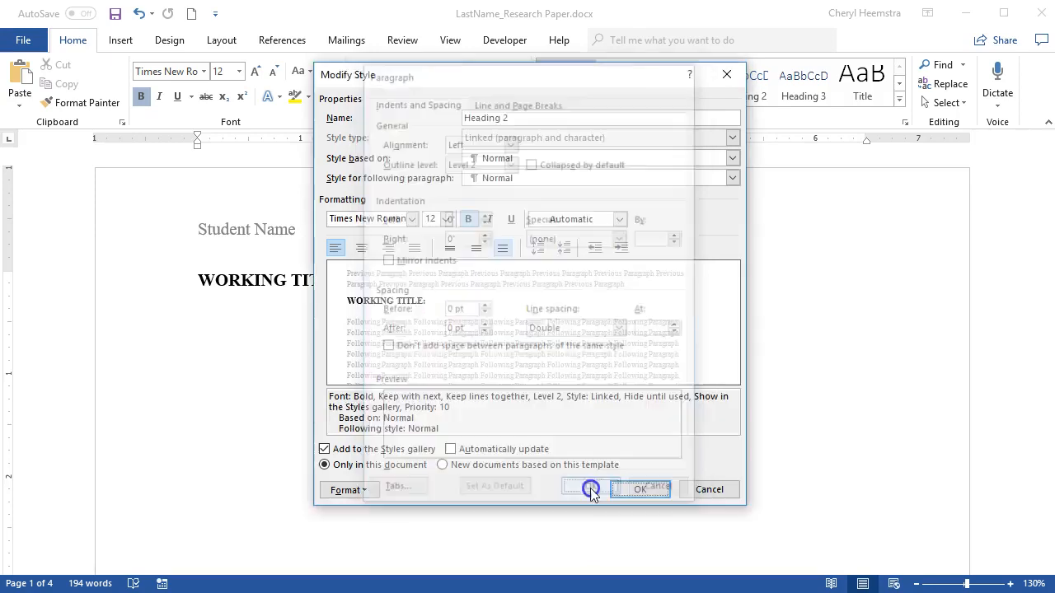
click(633, 491)
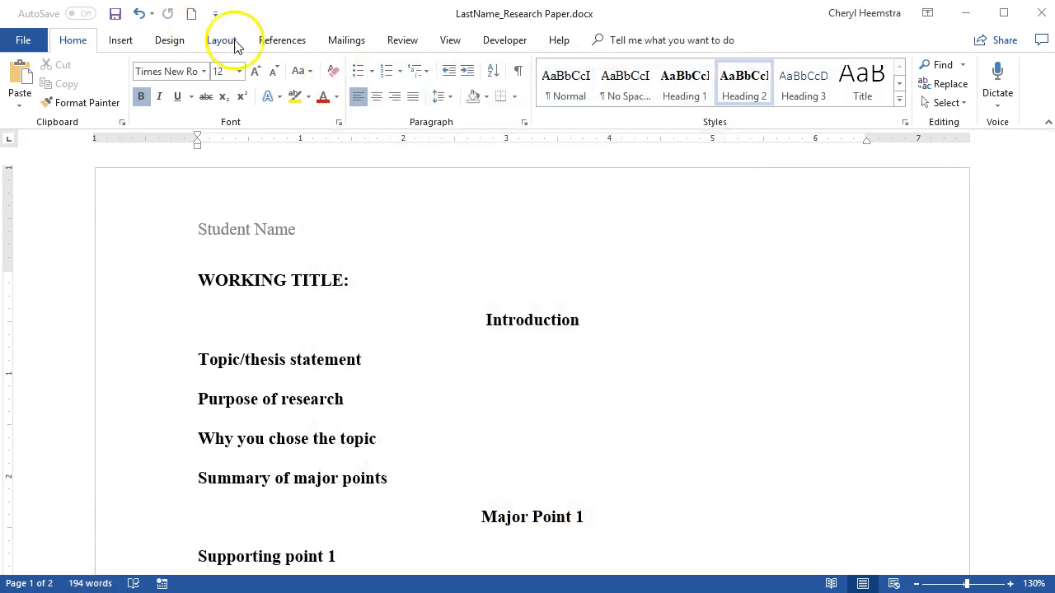
- Apply the Normal page margins, with 1" on all sides, to the document
click(223, 40)
click(25, 91)
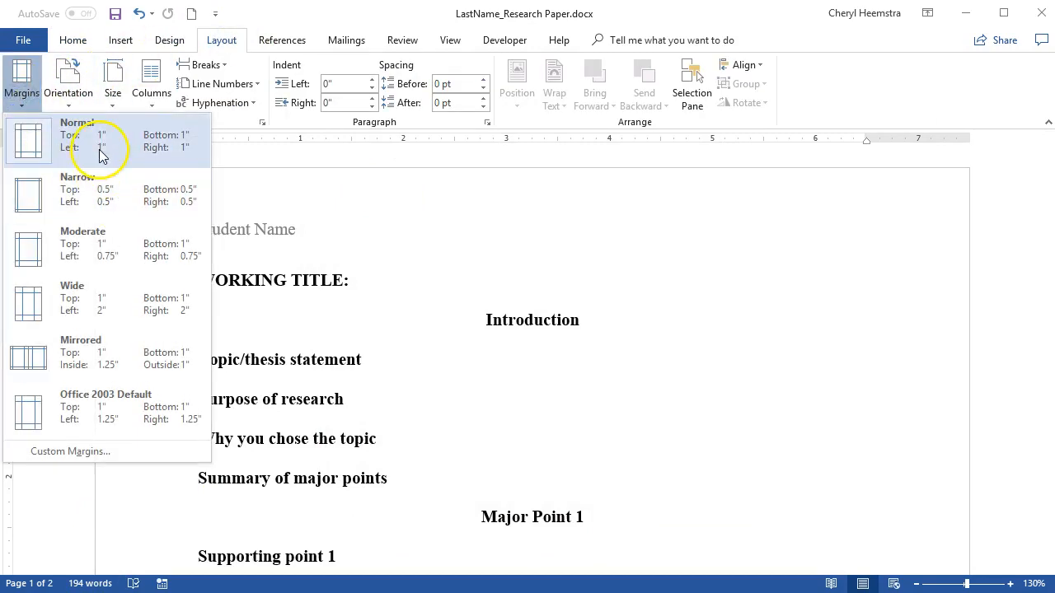
click(107, 149)
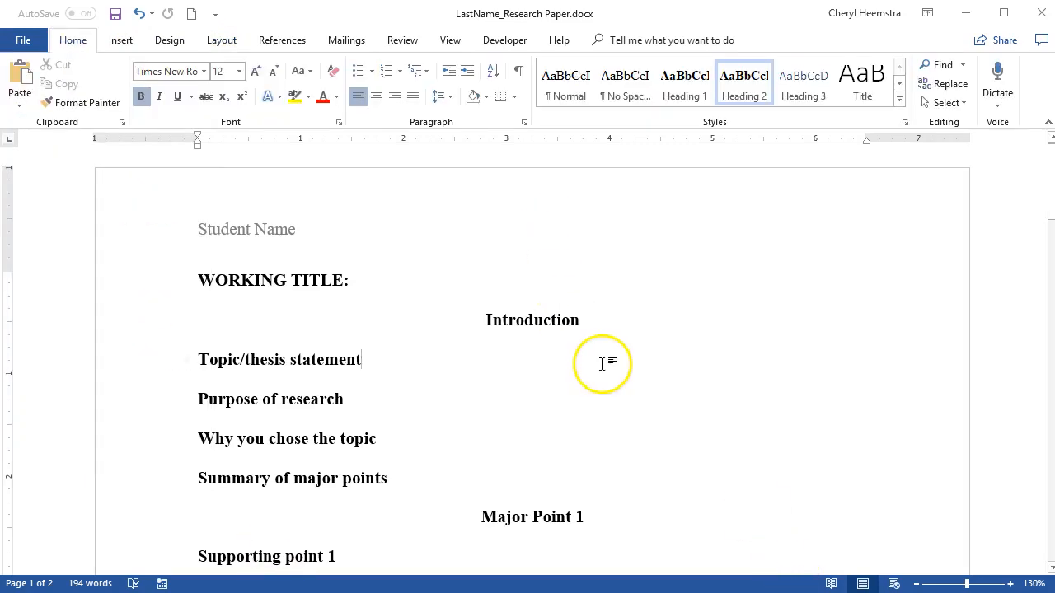
- Check the formatting of the Introduction and Topic/thesis statement headings, and start a new body paragraph below Topic/thesis statement
click(600, 362)
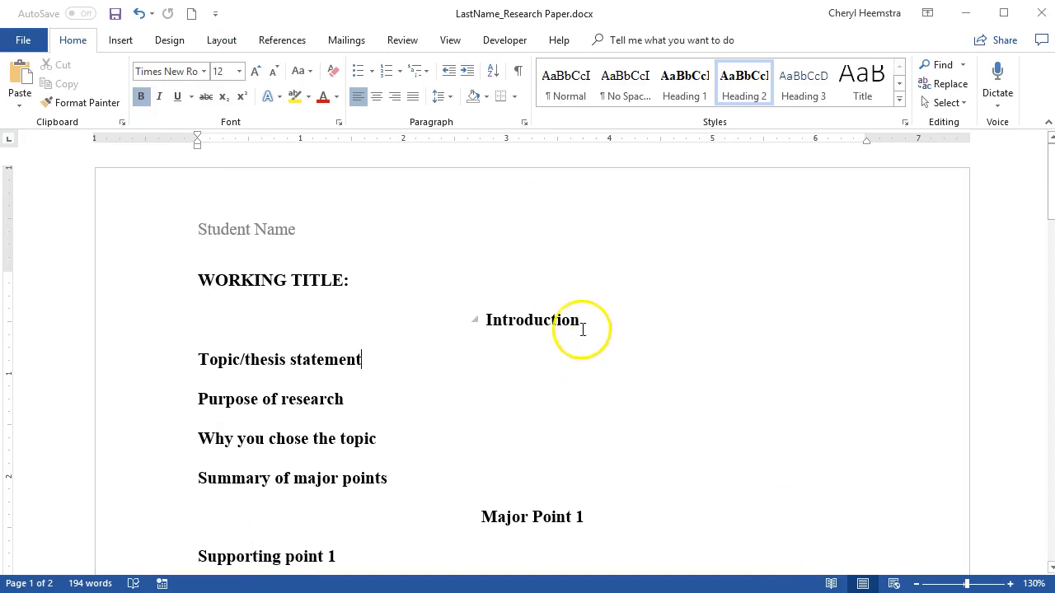
click(536, 321)
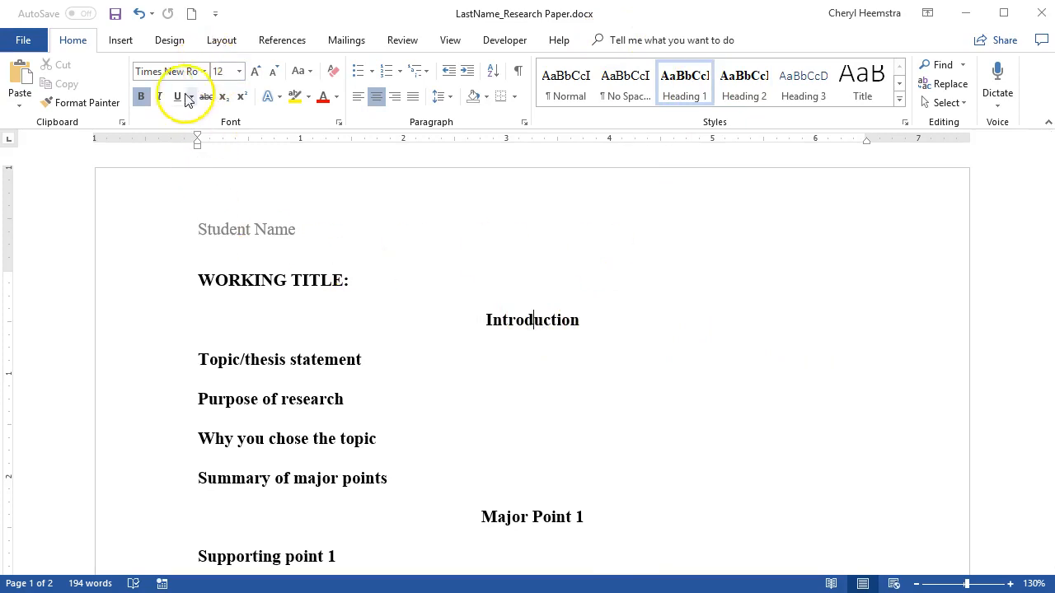
click(244, 359)
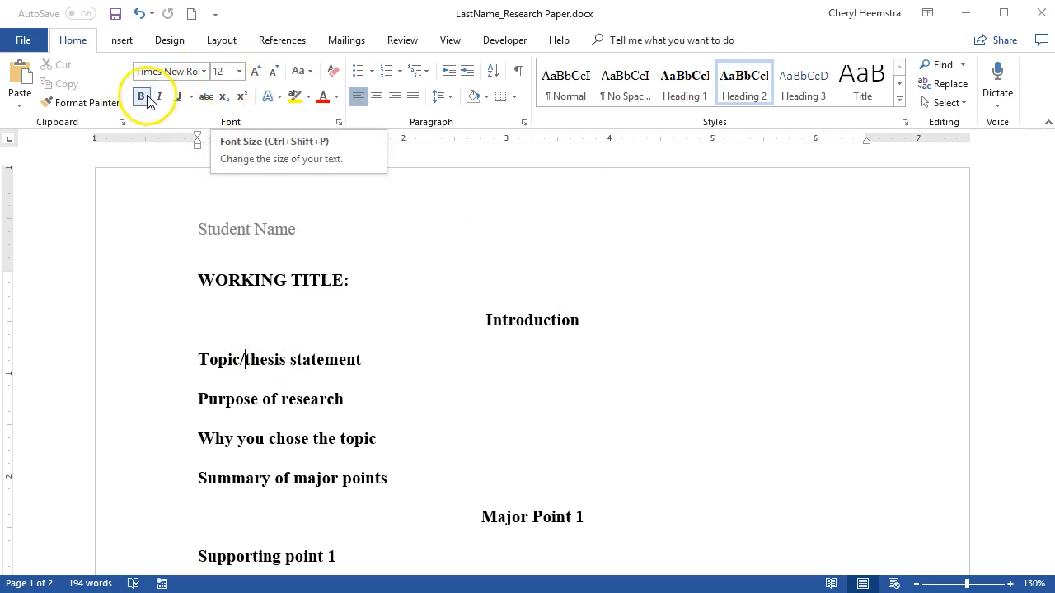
click(375, 361)
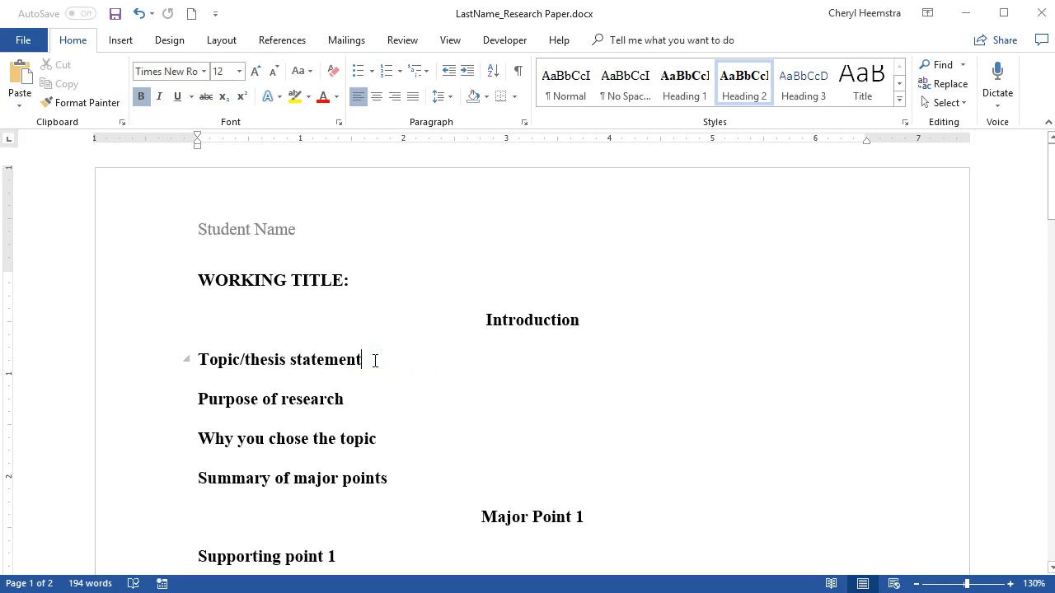
click(374, 361)
key(Return)
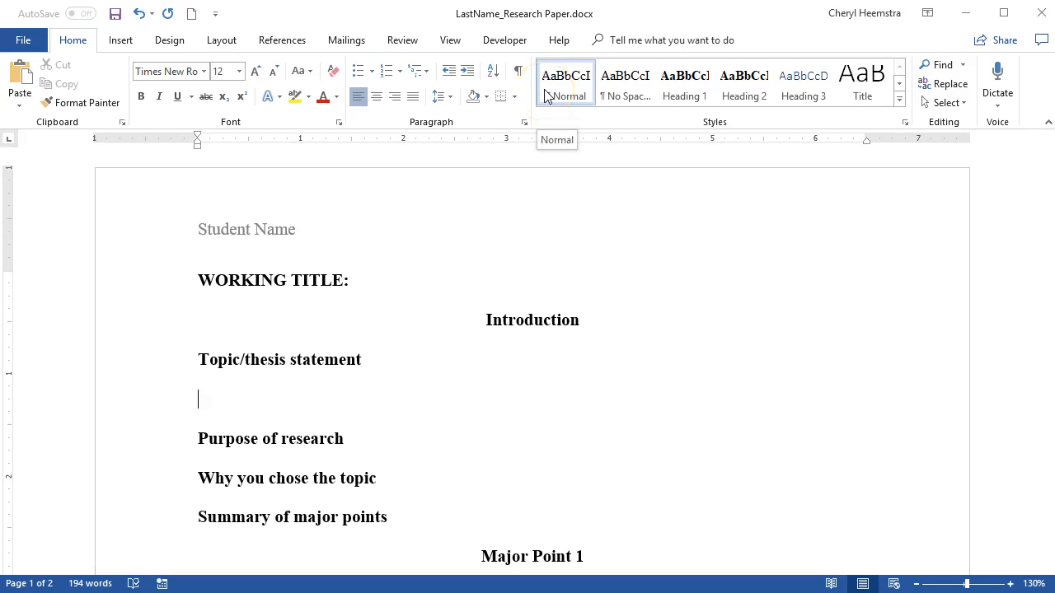
- Remove the trial body paragraph below the Topic/thesis statement heading
text(hhh)
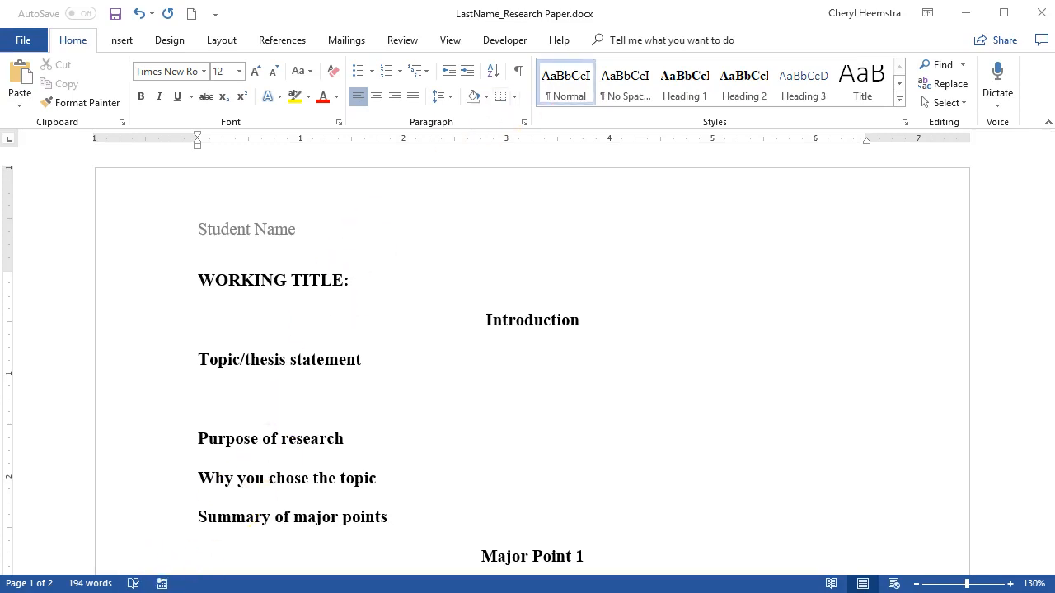
key(BackSpace)
- Check which style the Heading 1 style assigns to the following paragraph
right_click(680, 83)
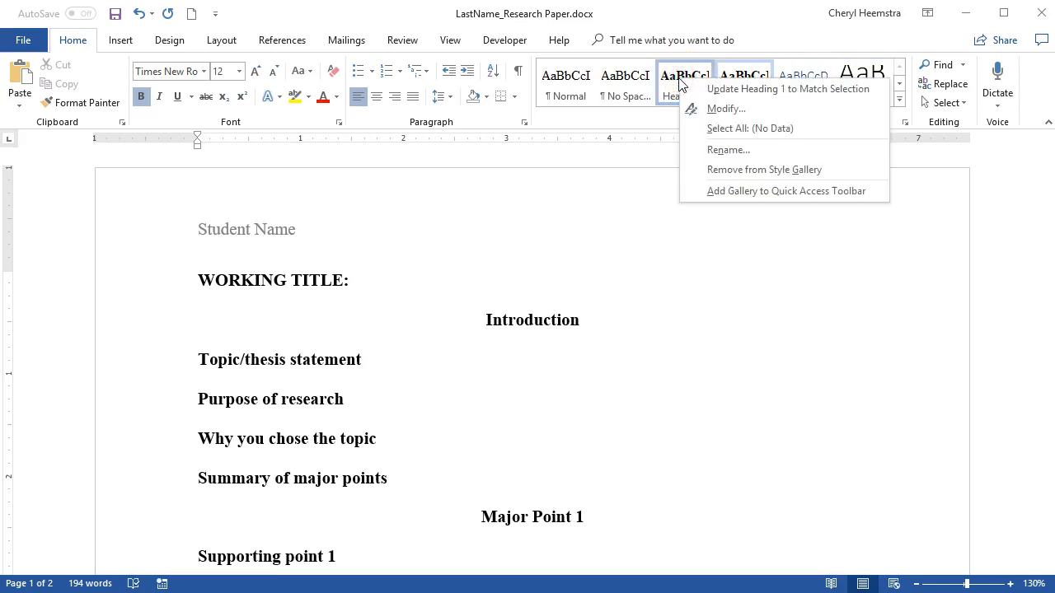
click(696, 109)
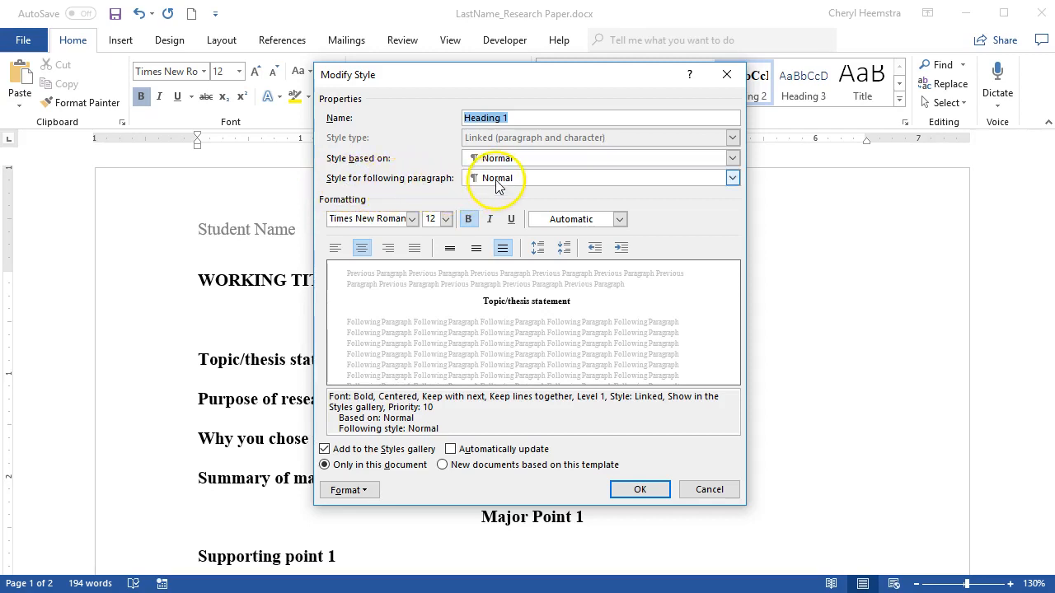
click(652, 489)
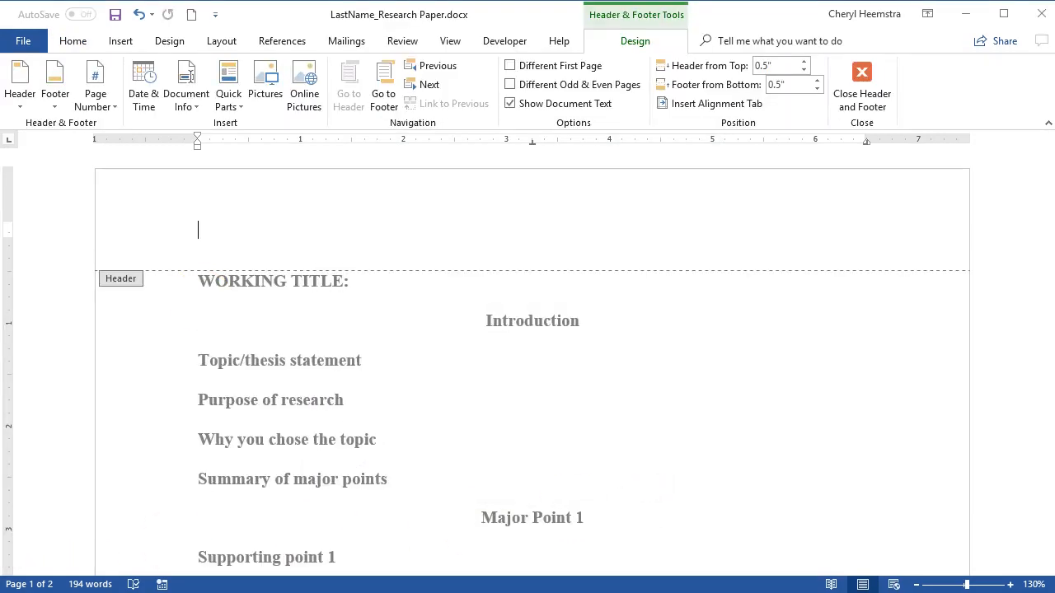
- Remove the bold formatting from the WORKING TITLE: line and insert a page break before it
double_click(471, 483)
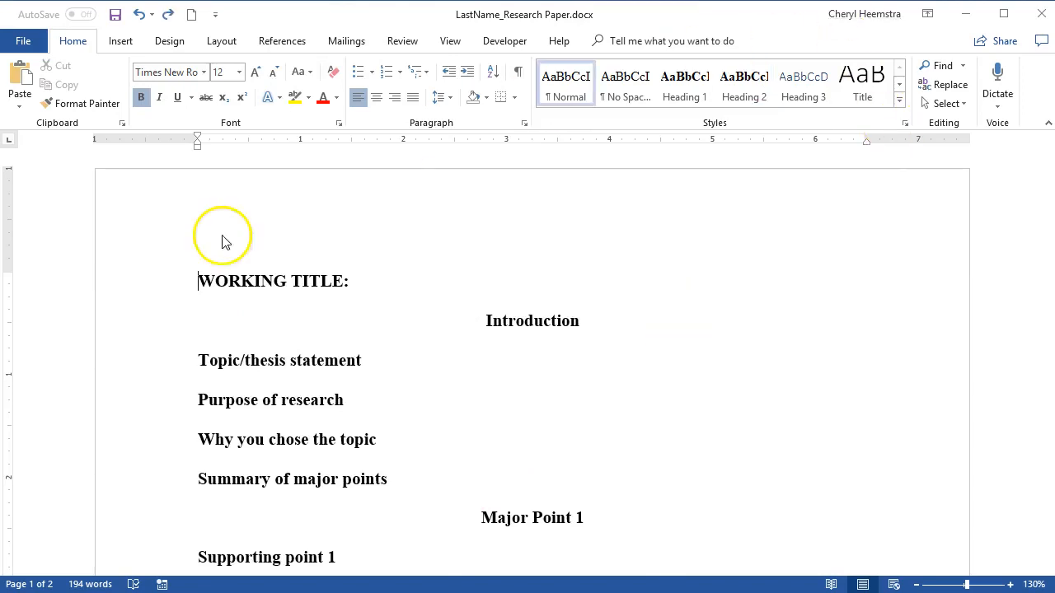
drag(198, 280, 350, 276)
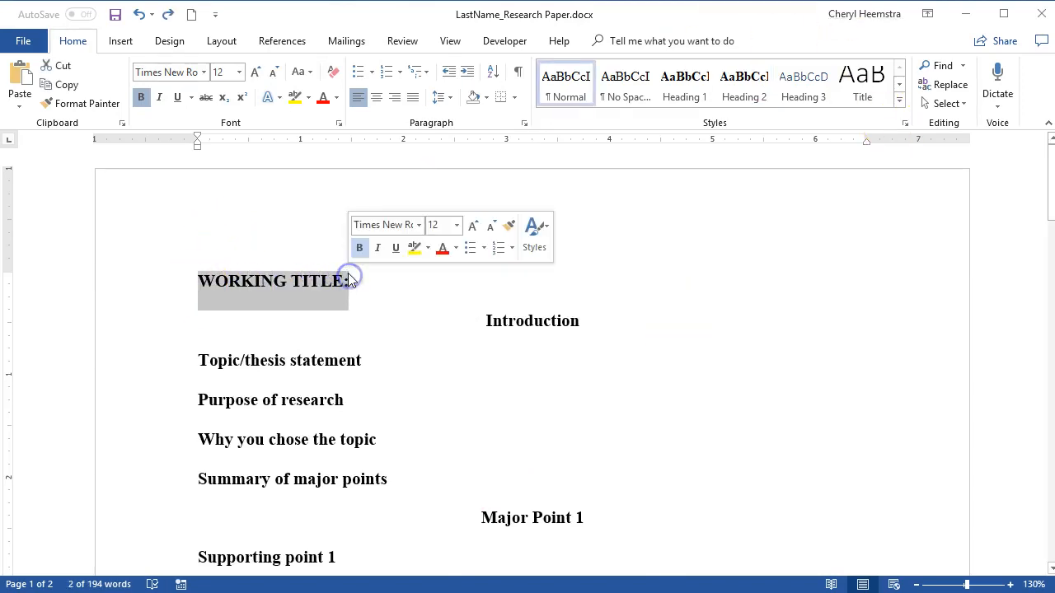
click(141, 97)
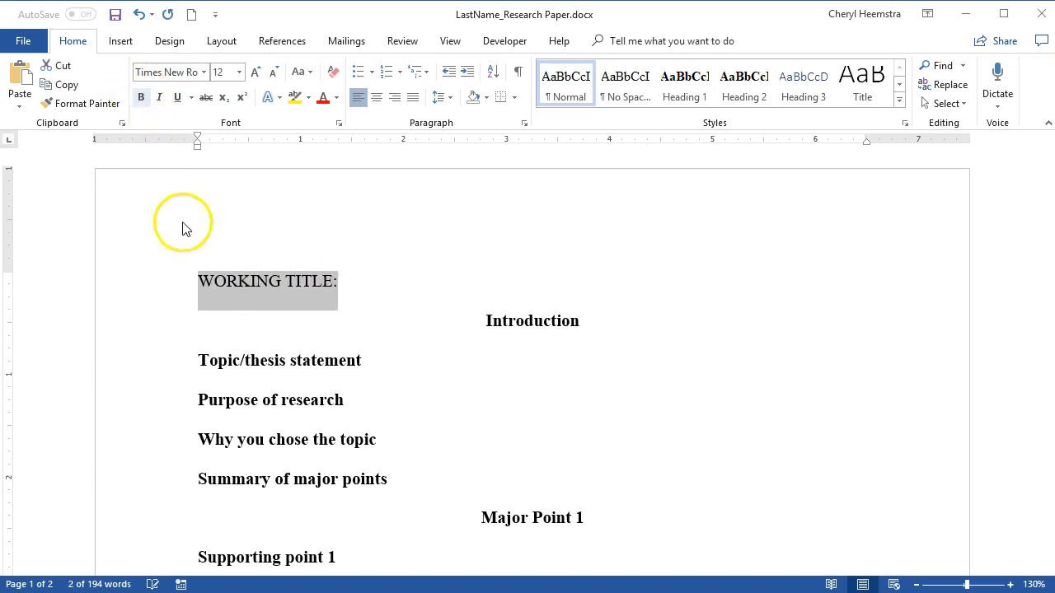
click(200, 281)
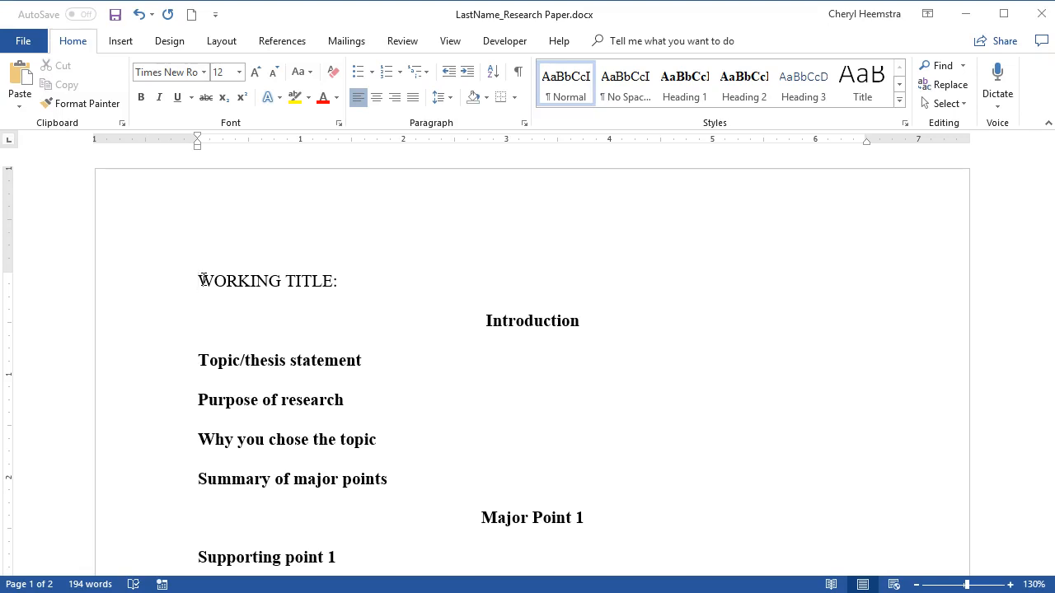
key(ctrl+Return)
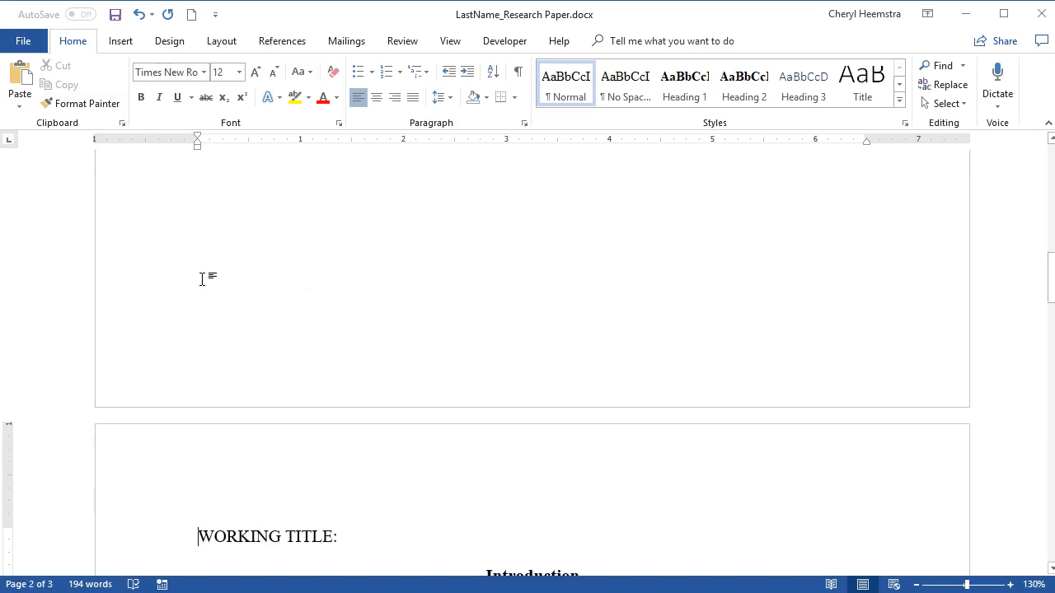
- Enter centered lines on the blank first page: Impact of Social Media on Relationships, Student Name, Anne Arundel Community College, September 15, 2018
key(ctrl+Home)
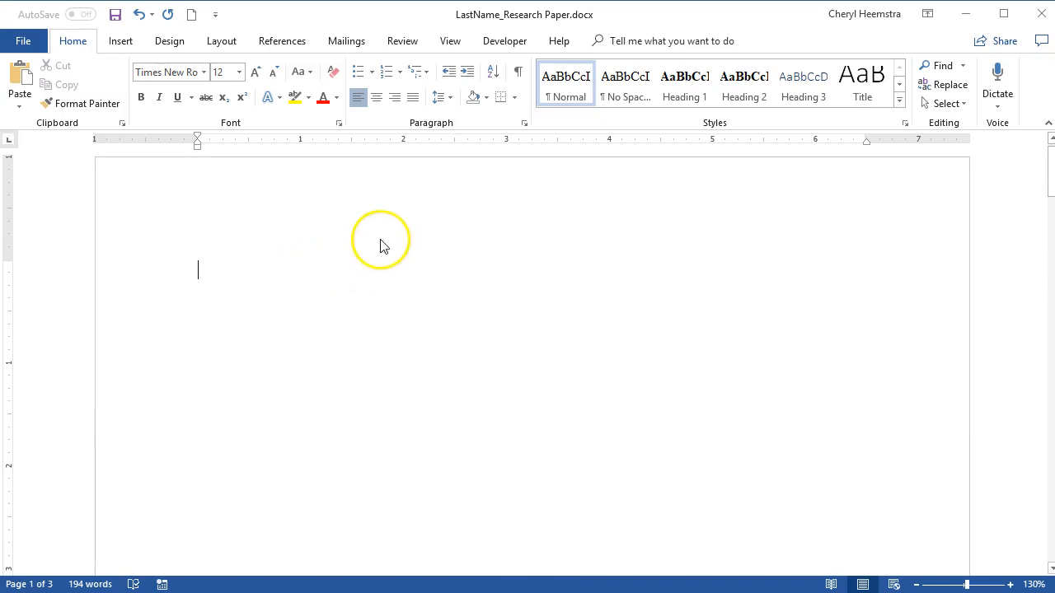
click(376, 98)
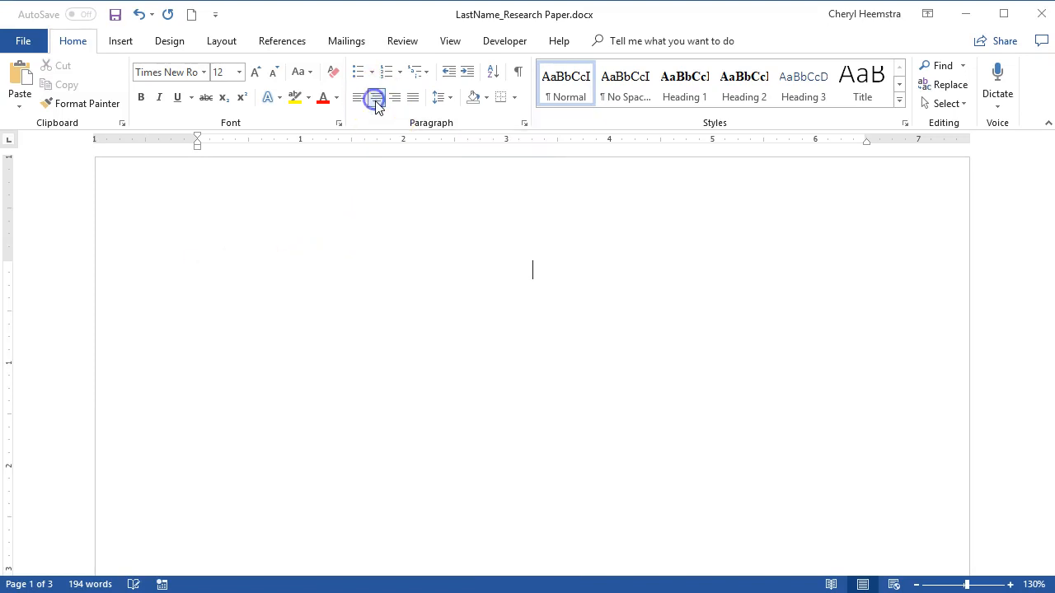
click(245, 417)
text(Impact of Social Media on Relationships)
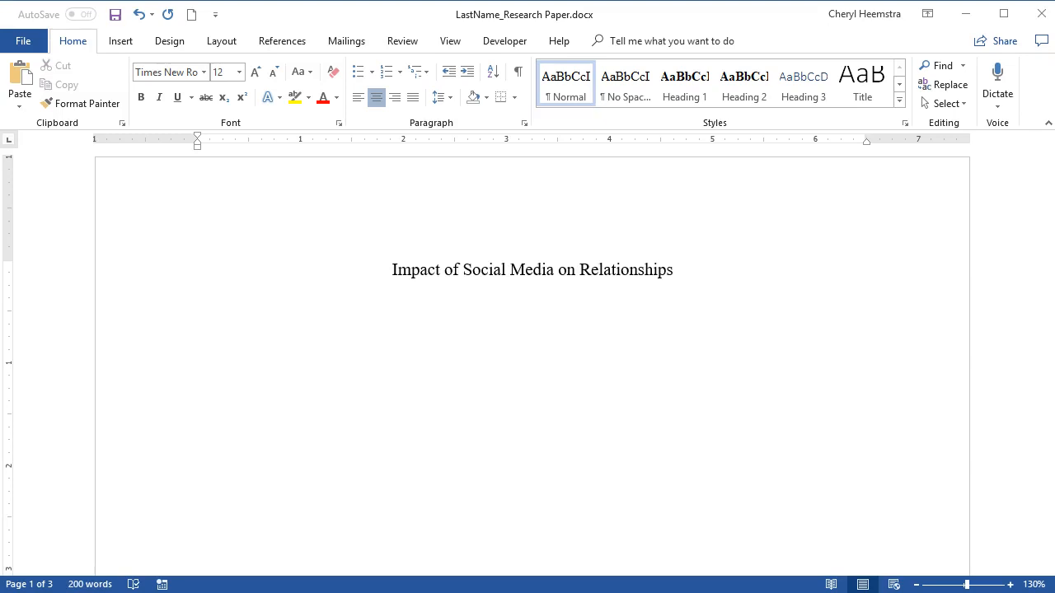
text(Student Name)
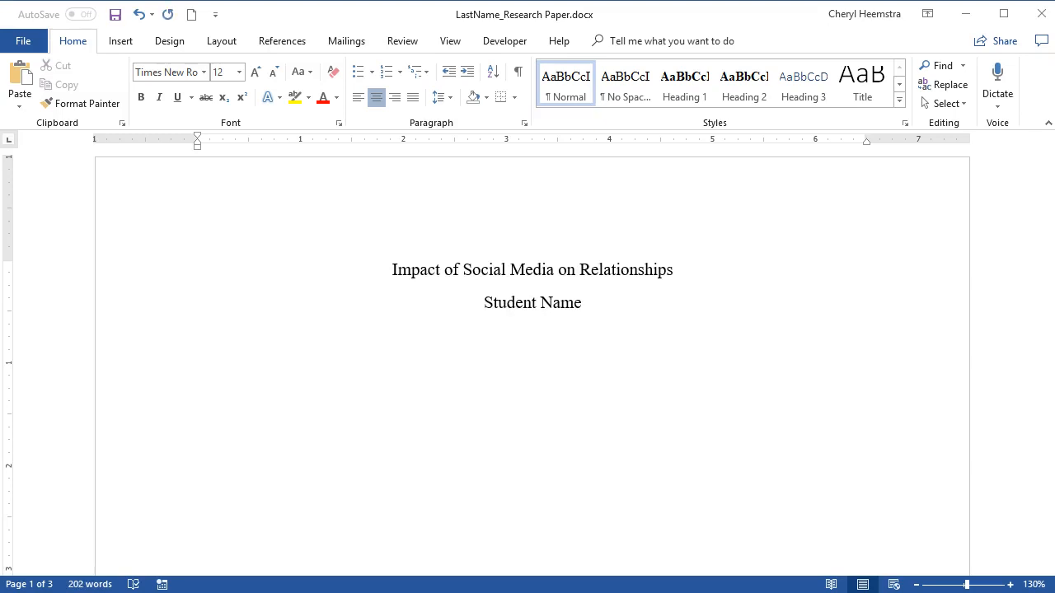
text(Anne Arundel Community College)
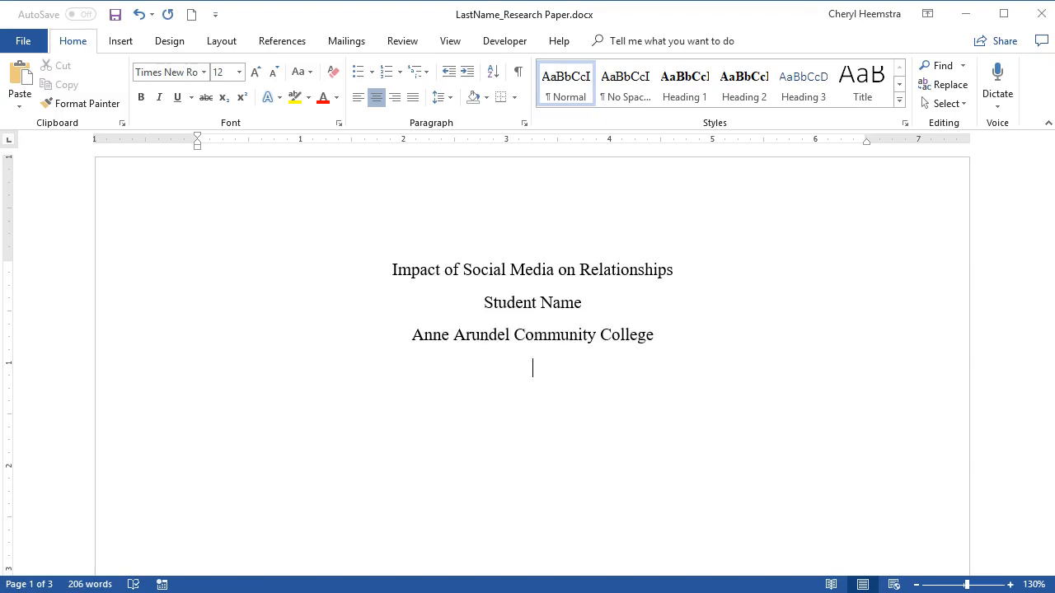
text(September 15, 2018)
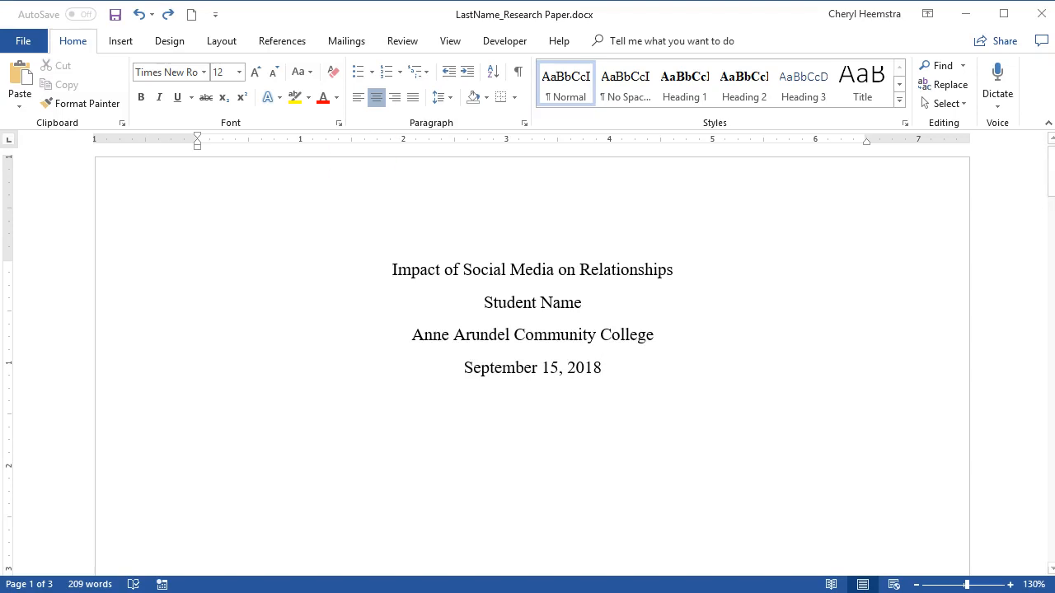
- Reapply the Normal style to the four title page lines, center them and check their paragraph spacing
click(218, 41)
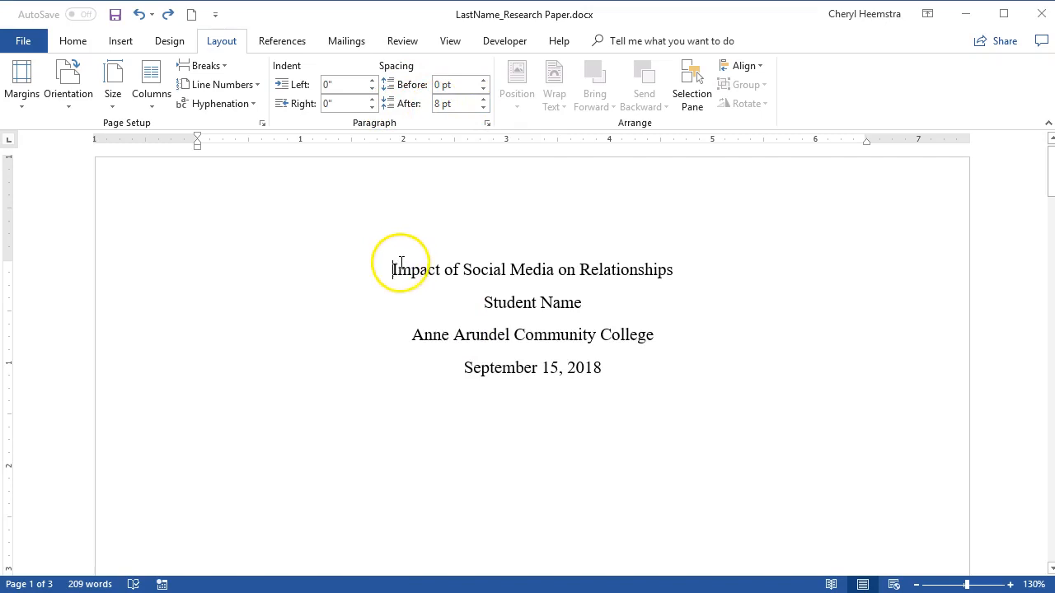
drag(393, 270, 609, 372)
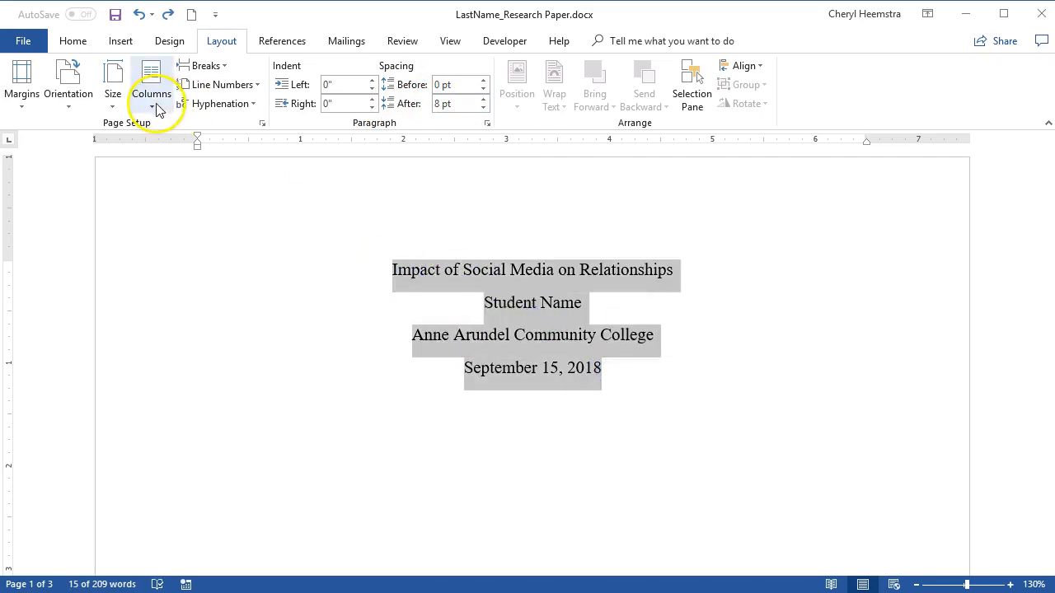
click(73, 43)
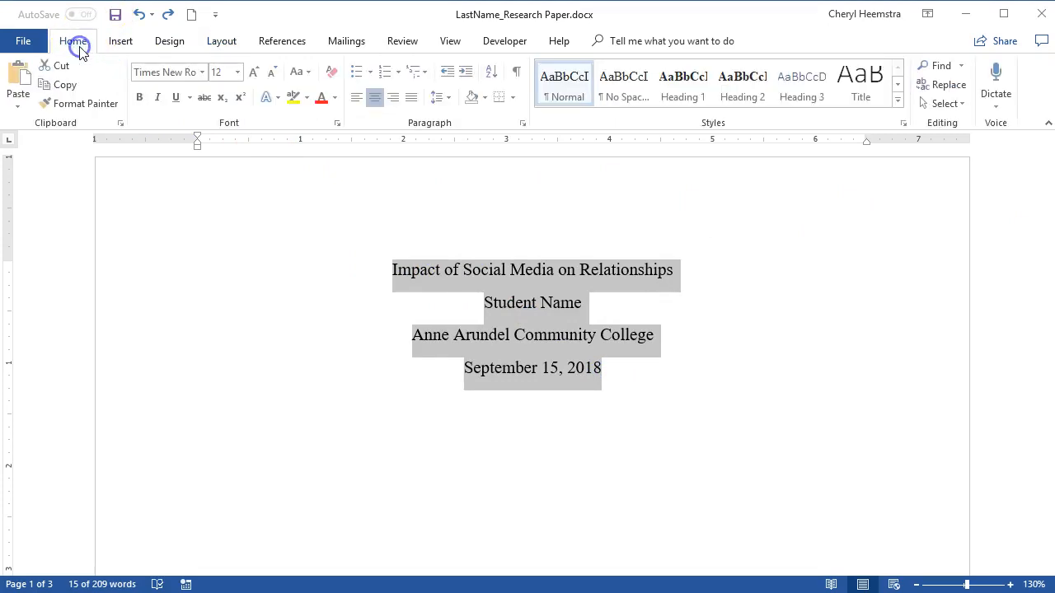
click(564, 84)
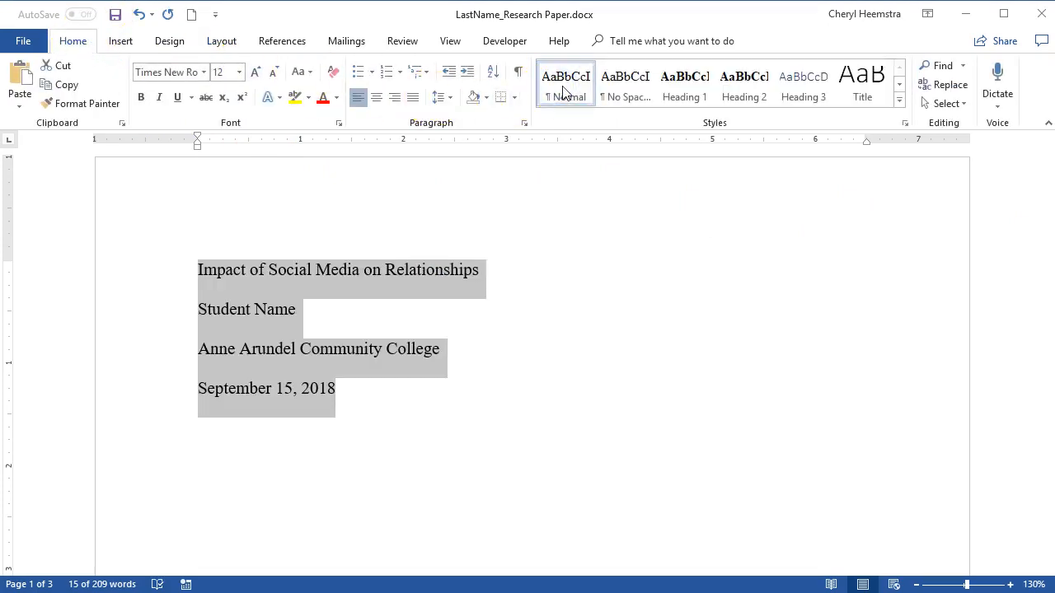
click(376, 98)
click(222, 43)
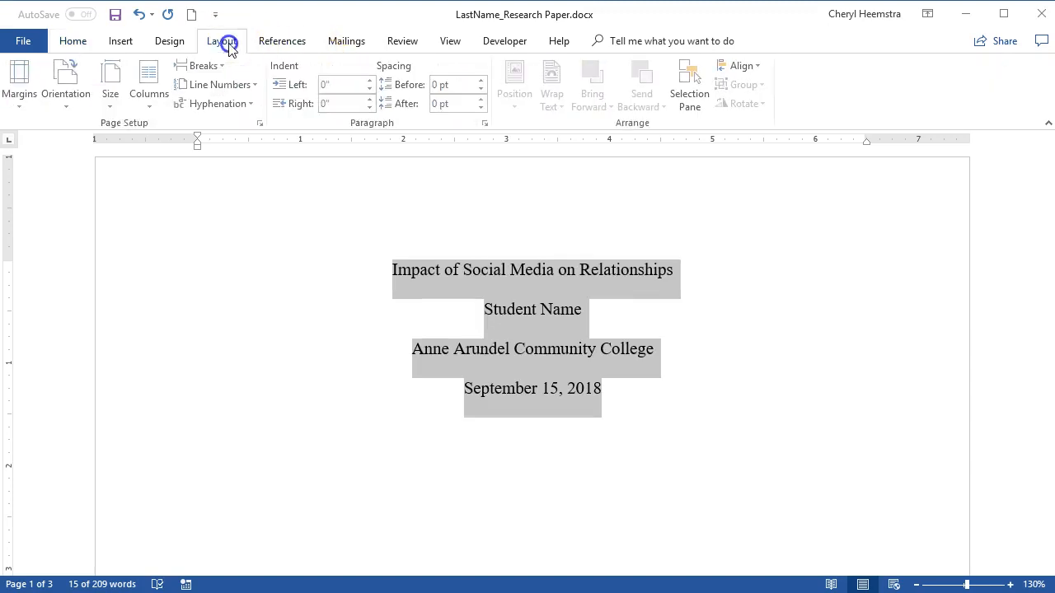
click(447, 85)
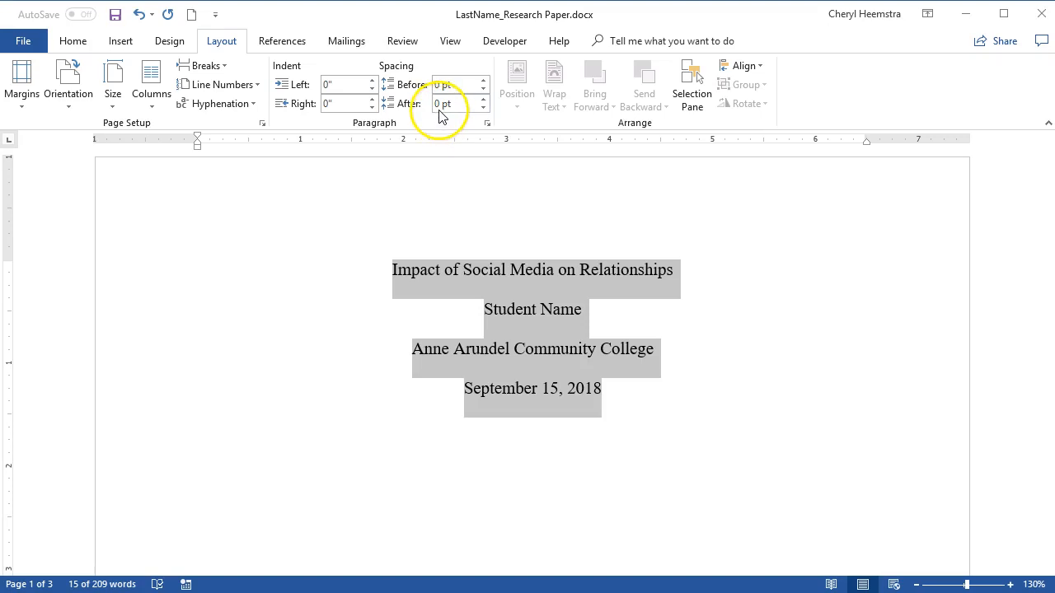
click(541, 315)
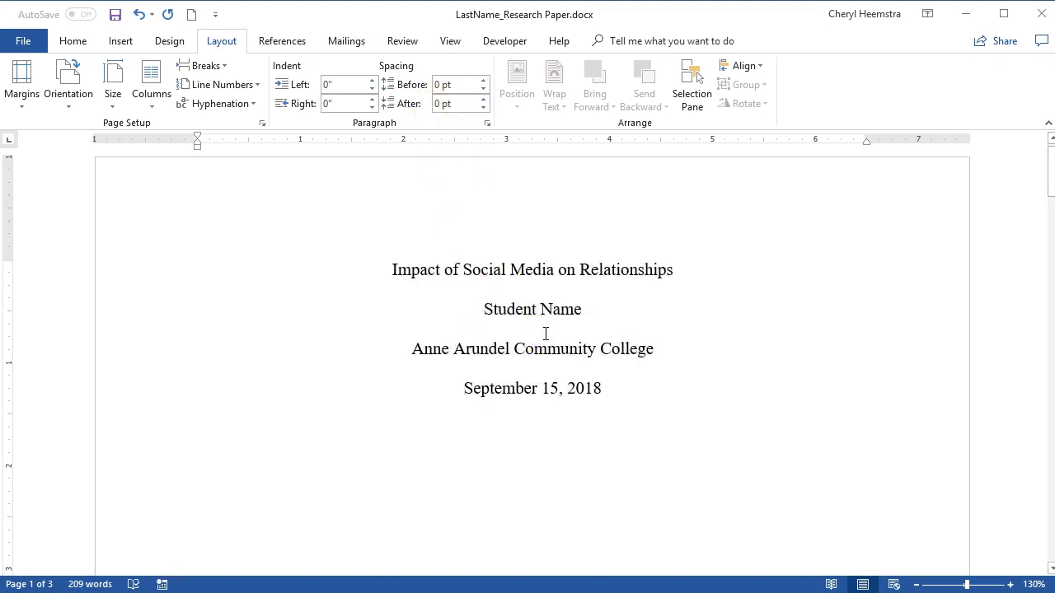
- Set the paragraph spacing before the title Impact of Social Media on Relationships to 120 pt
click(384, 269)
click(441, 85)
key(Right)
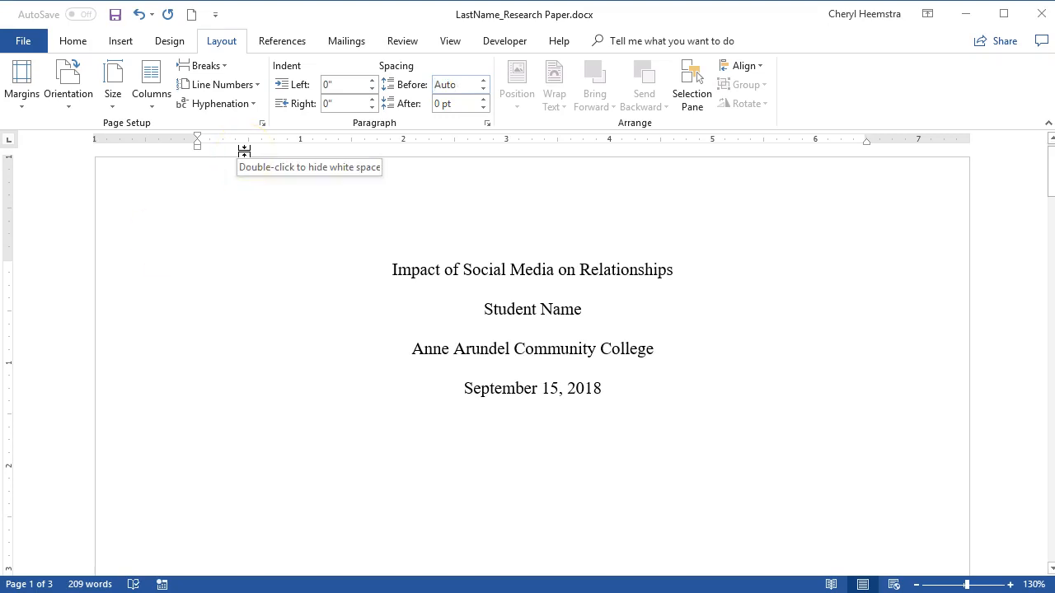
click(439, 84)
text(A)
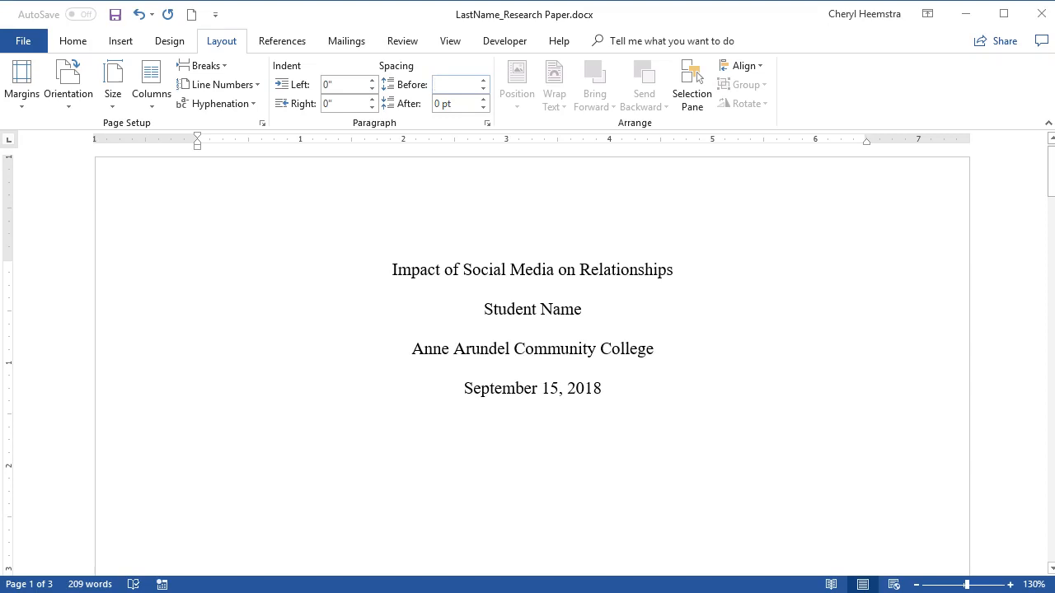
click(451, 80)
key(Tab)
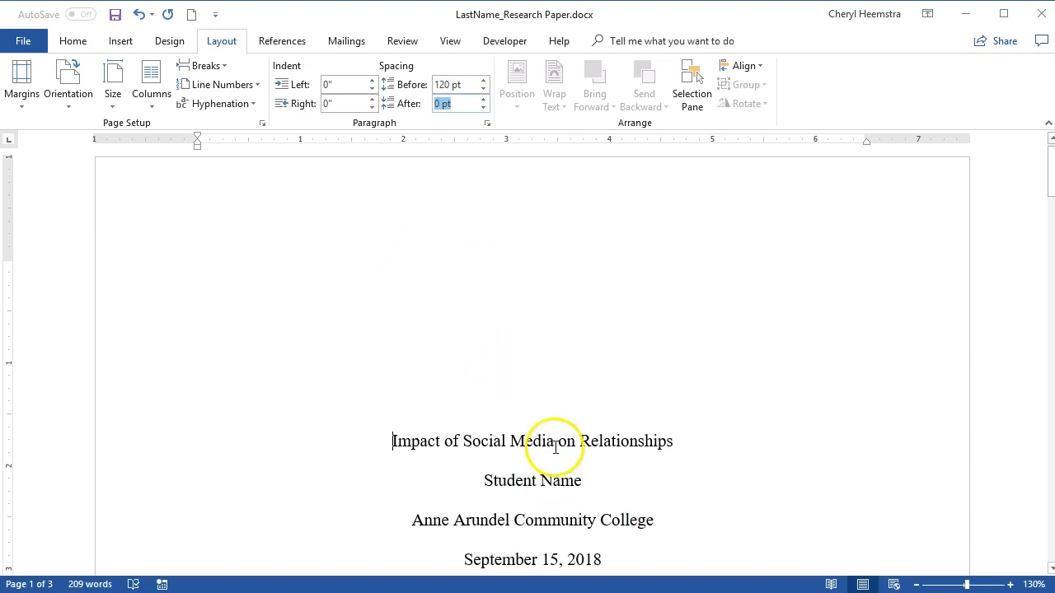
- View the title page as one whole page to check the vertical placement of its text
scroll(540, 445, down, 5)
scroll(557, 445, up, 5)
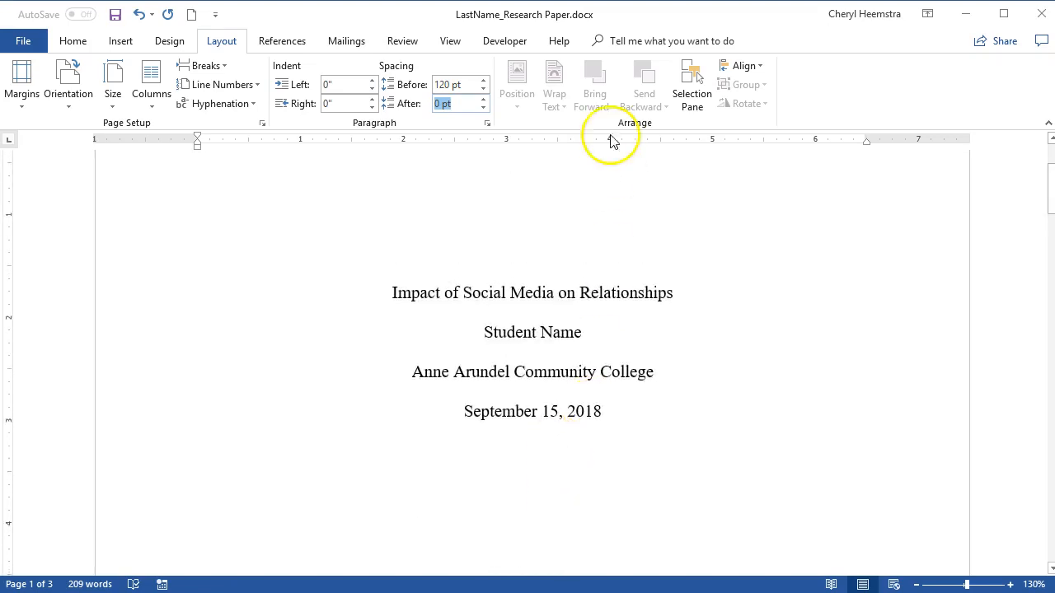
click(450, 40)
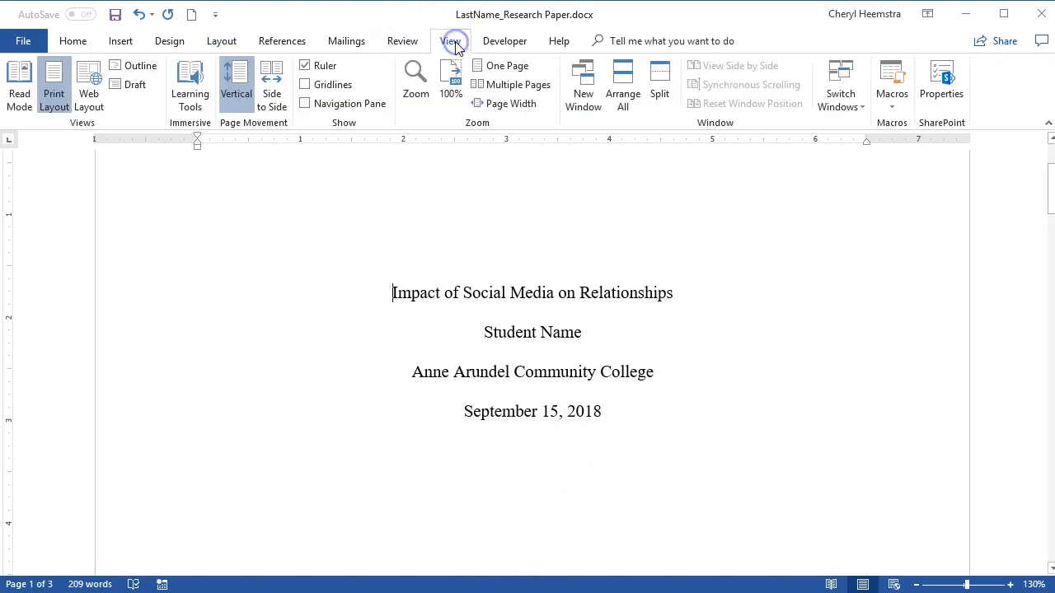
click(486, 66)
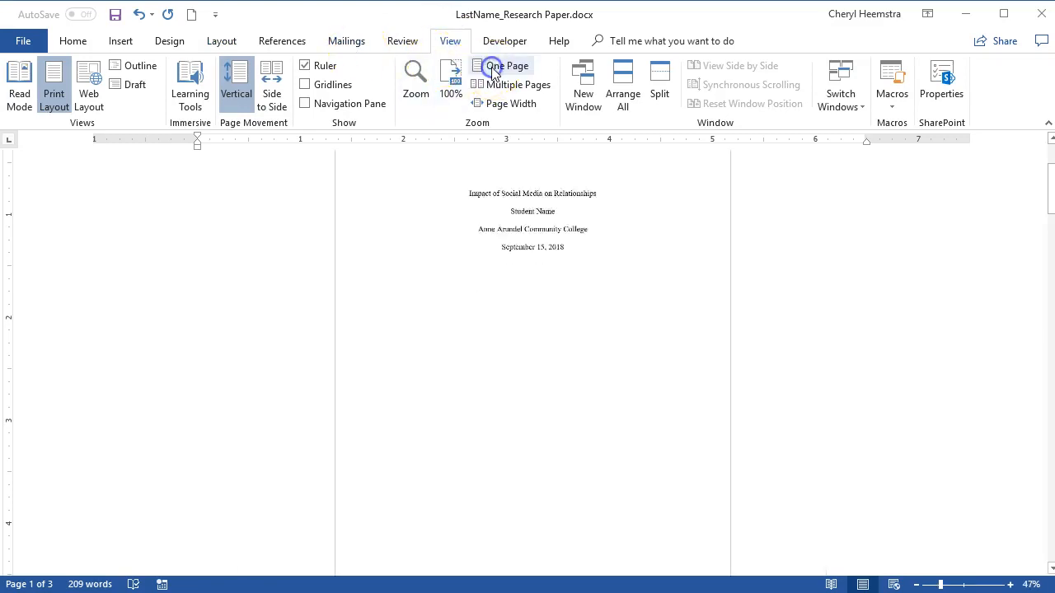
scroll(553, 287, up, 2)
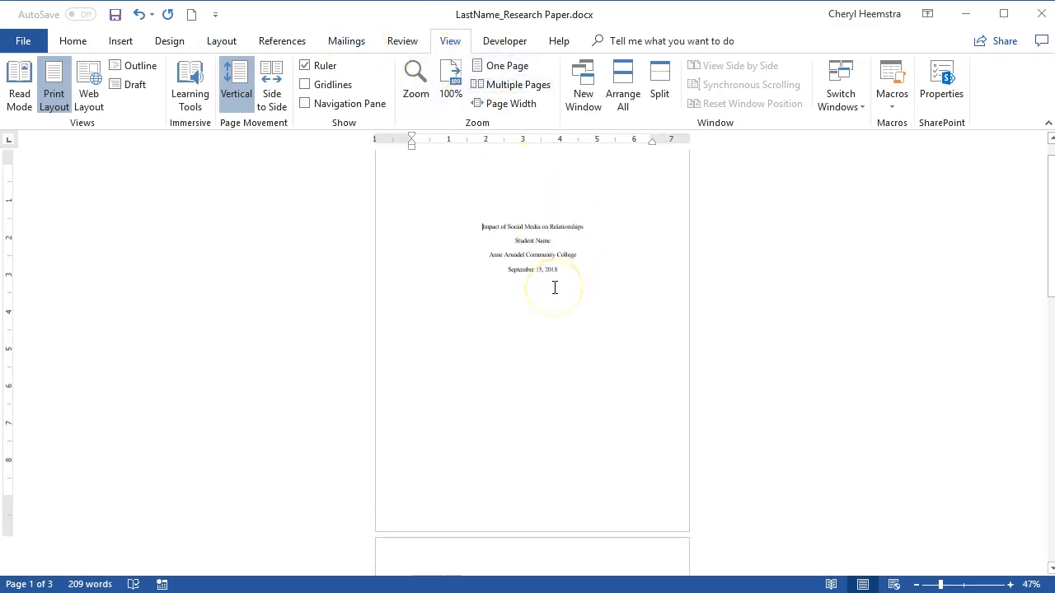
scroll(593, 324, up, 1)
click(52, 92)
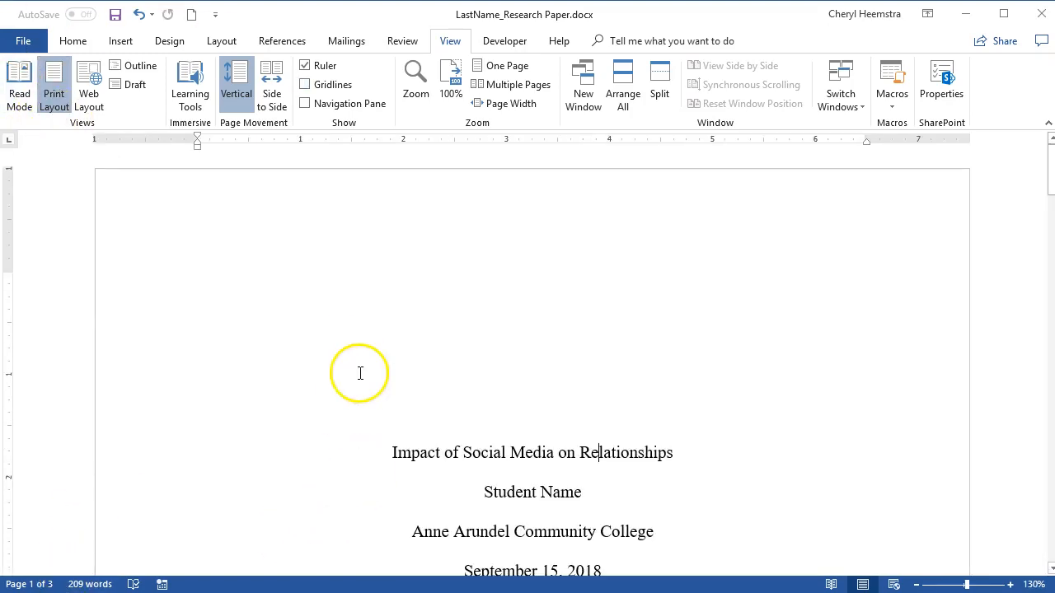
- Enable a different first page header and enter Running head: IMPACT OFF SOCIAL MEDIA ON RELATIONSHIPS in the title page header
double_click(238, 213)
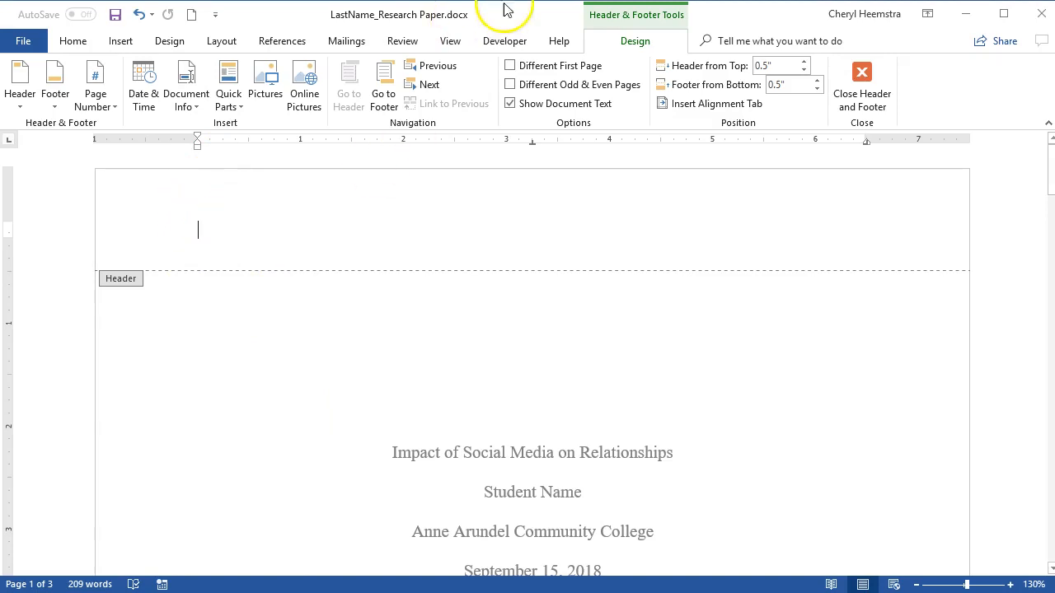
click(638, 22)
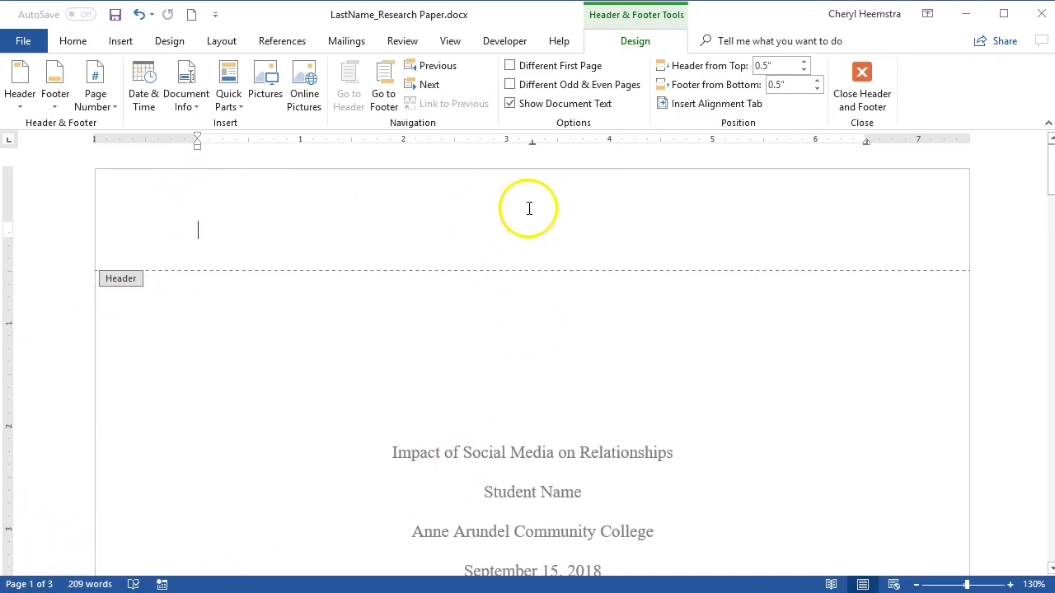
click(511, 65)
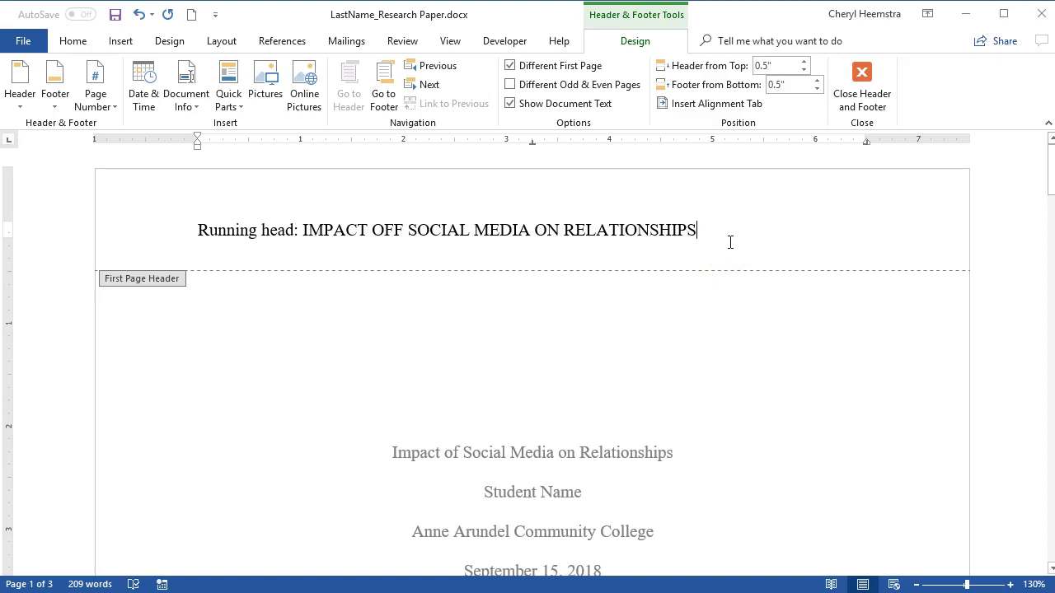
- Check the character count of the capitalized title in the running head
click(701, 227)
drag(688, 226, 349, 239)
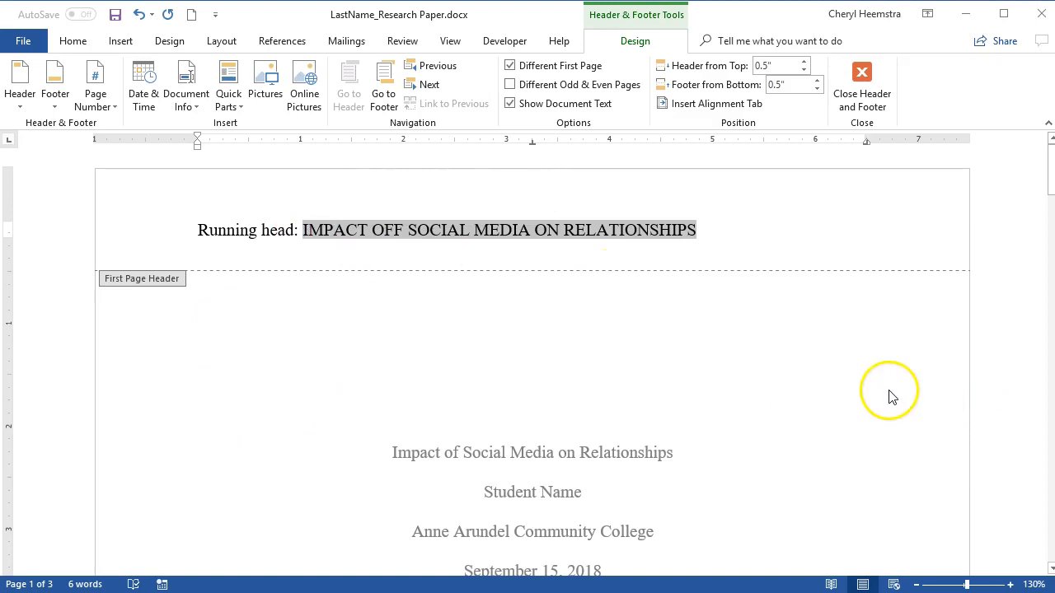
click(76, 584)
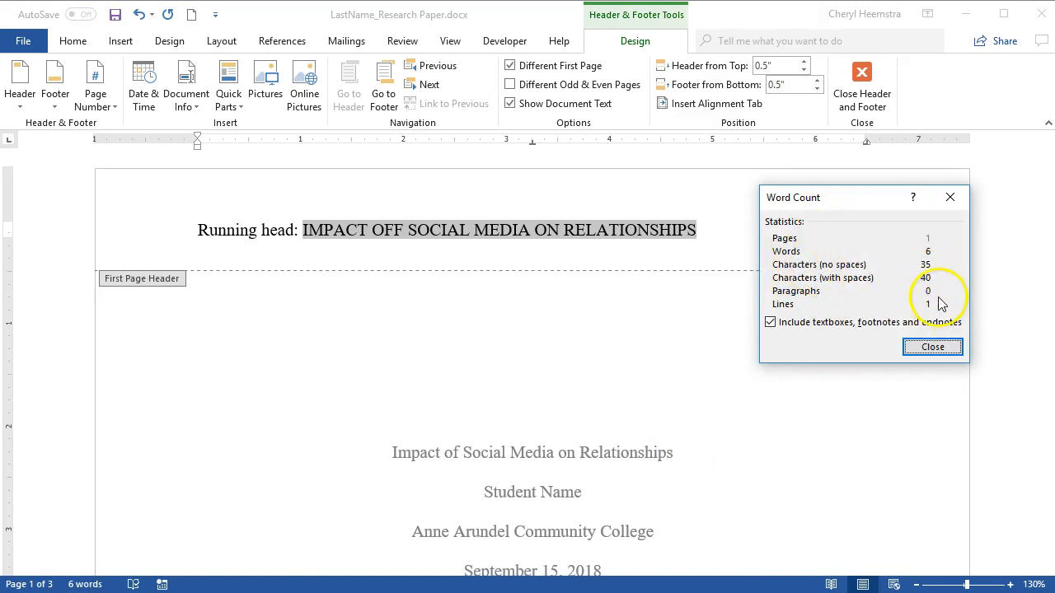
- Close the word count and insert a Plain Number page number at the right margin of the title page header, after the running head
click(947, 347)
click(698, 232)
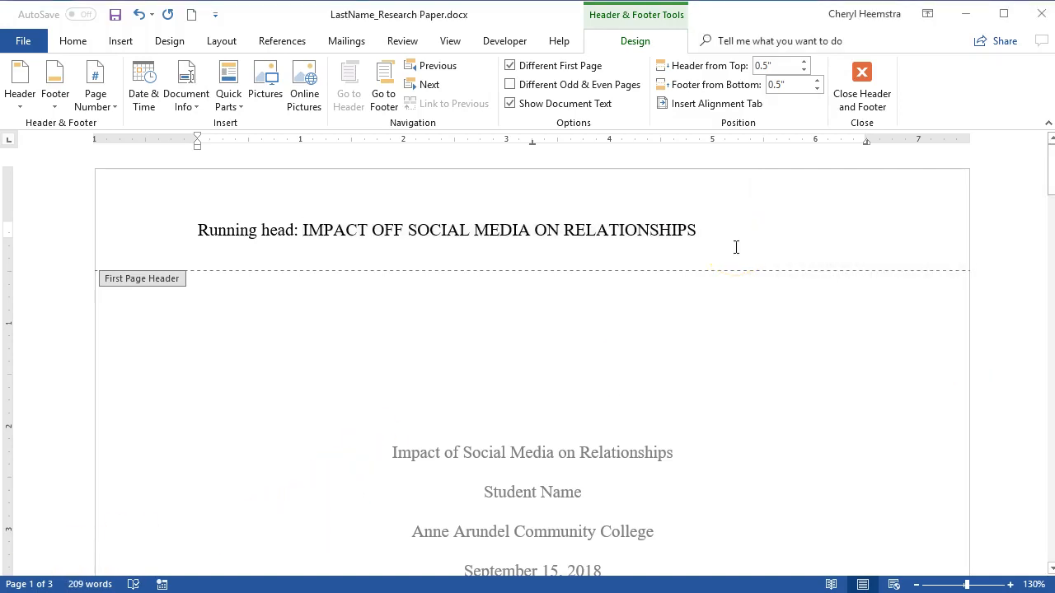
key(Tab)
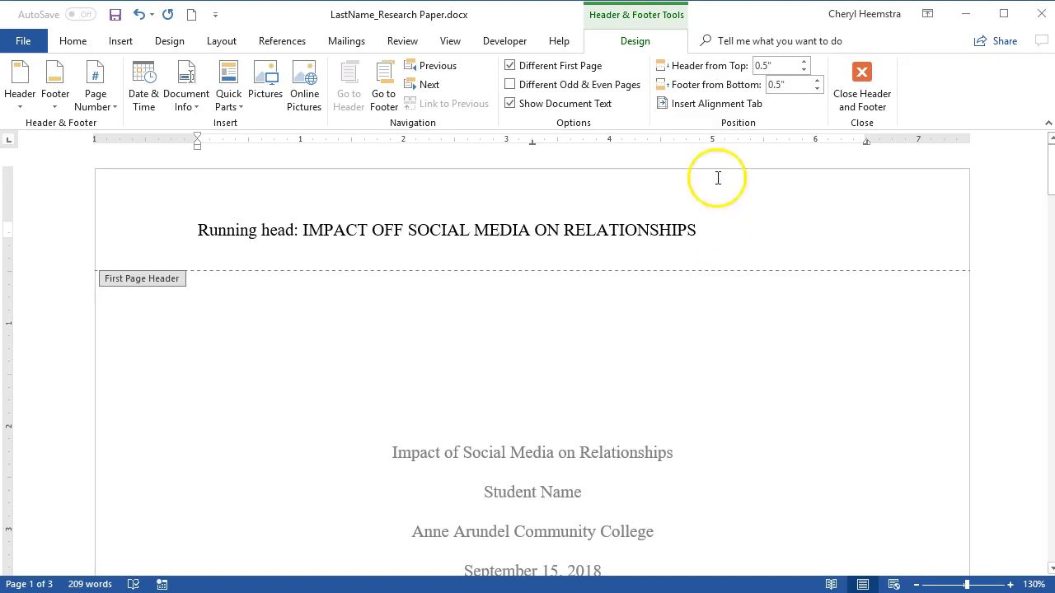
click(110, 99)
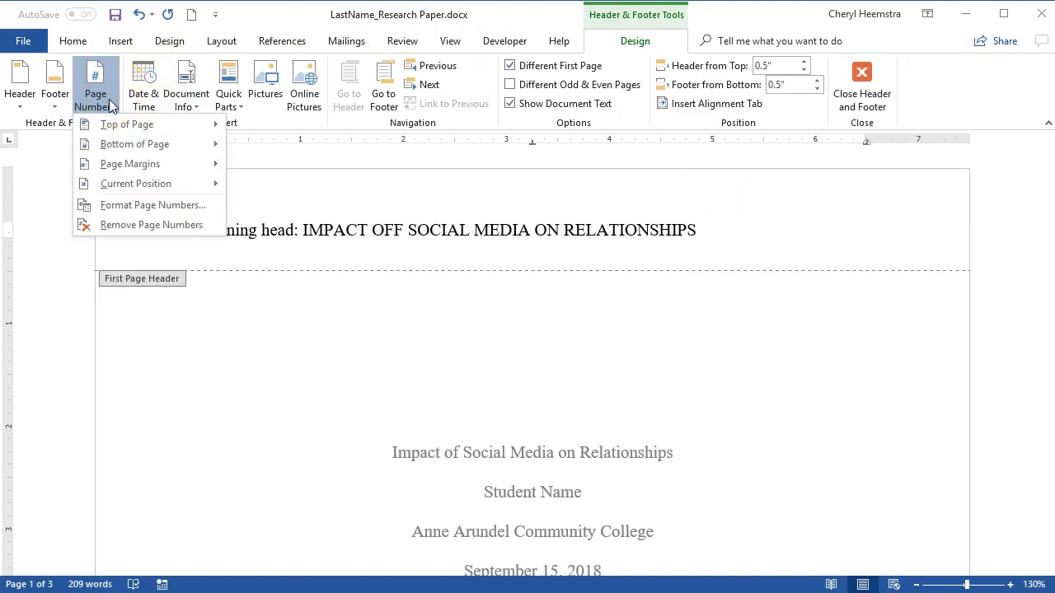
click(105, 124)
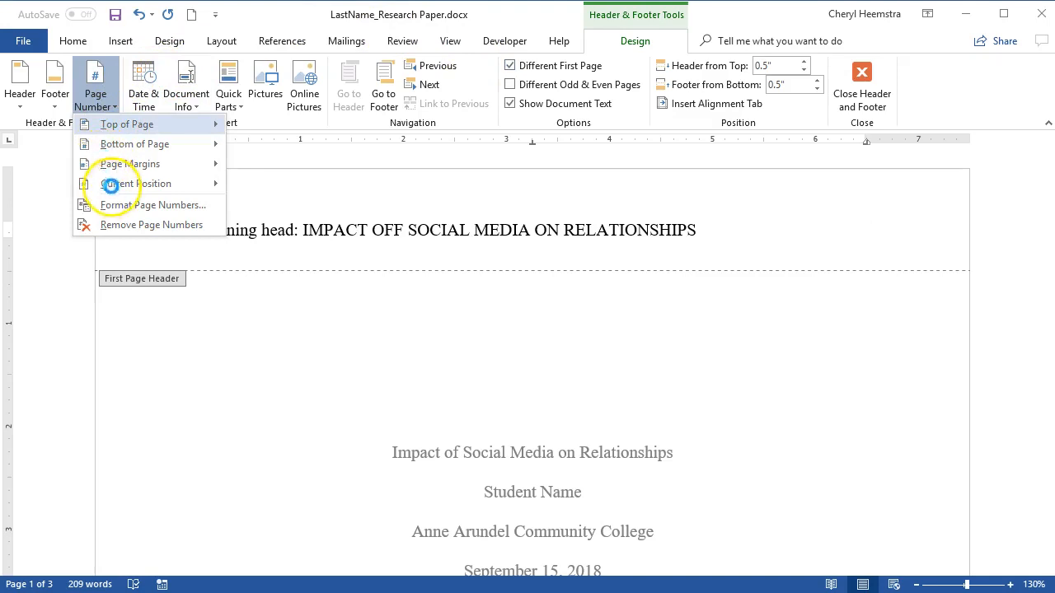
mouse_move(113, 188)
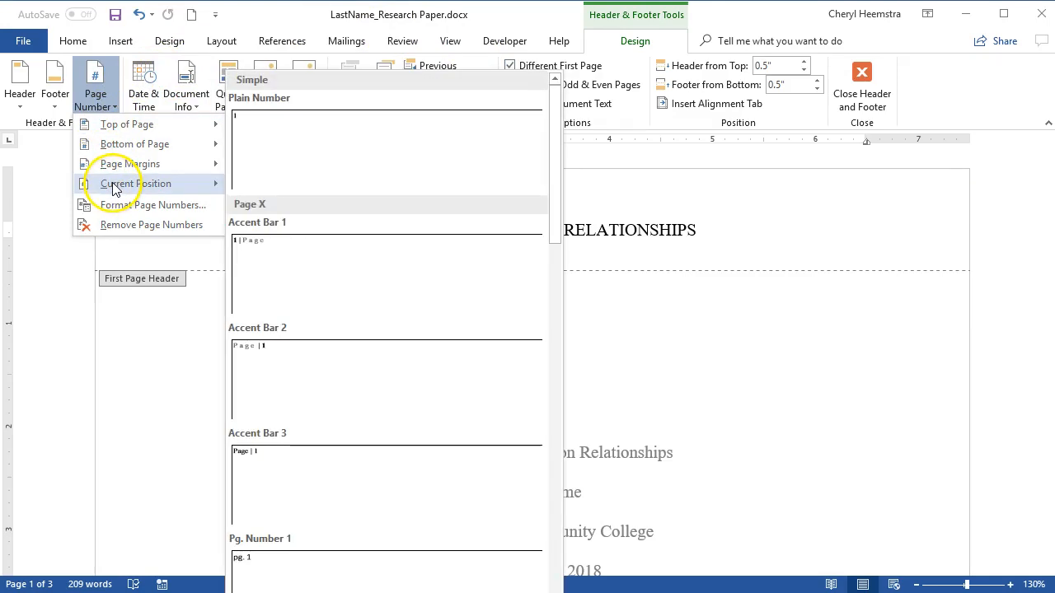
click(353, 167)
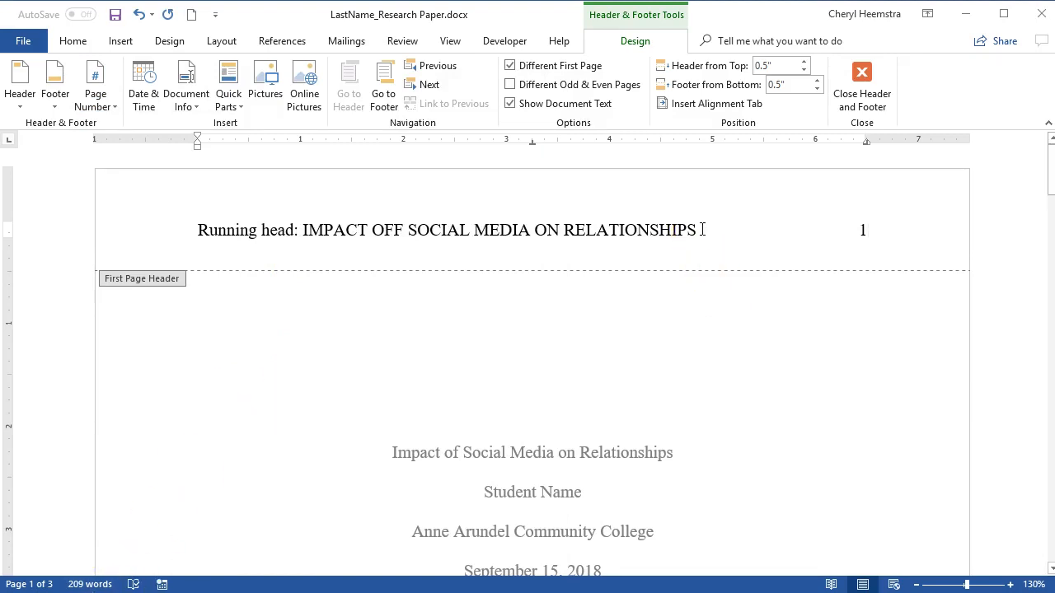
- Copy the capitalized title IMPACT OFF SOCIAL MEDIA ON RELATIONSHIPS, without the Running head label, into the page 2 header
drag(660, 226, 301, 220)
key(ctrl+c)
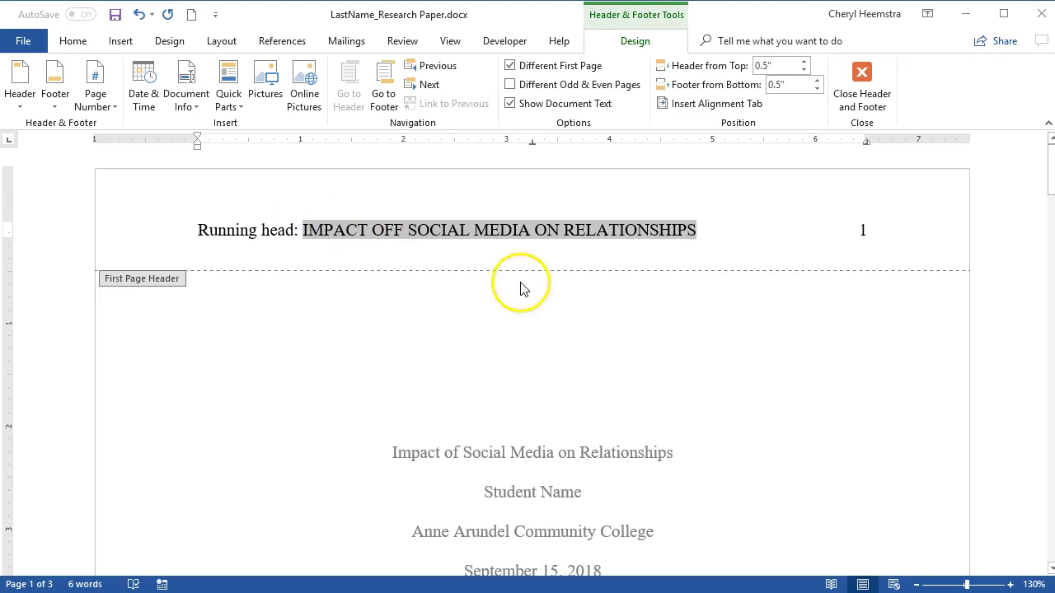
click(258, 233)
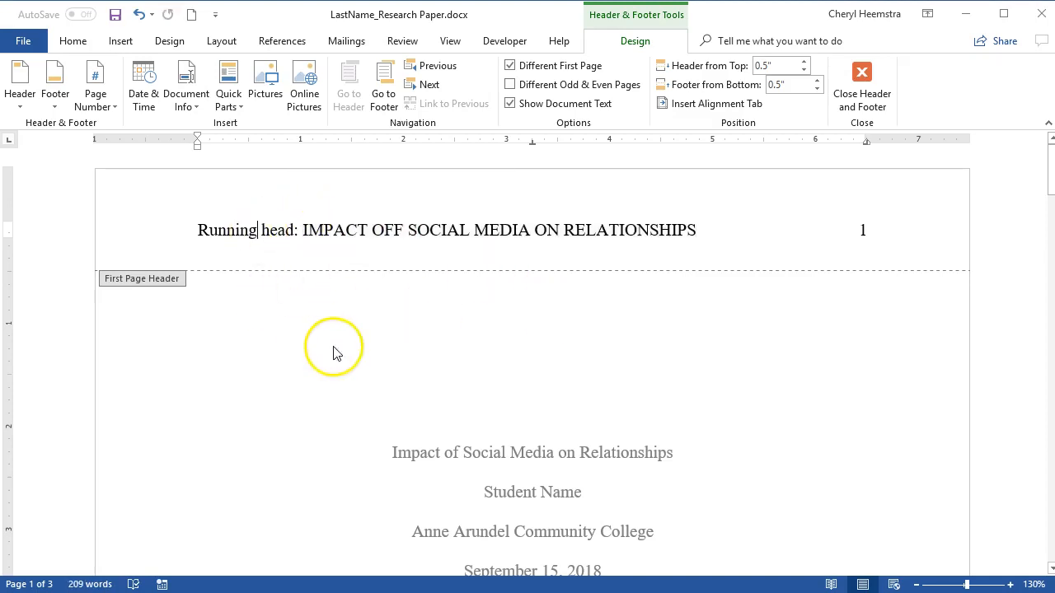
scroll(332, 353, down, 10)
scroll(333, 350, down, 8)
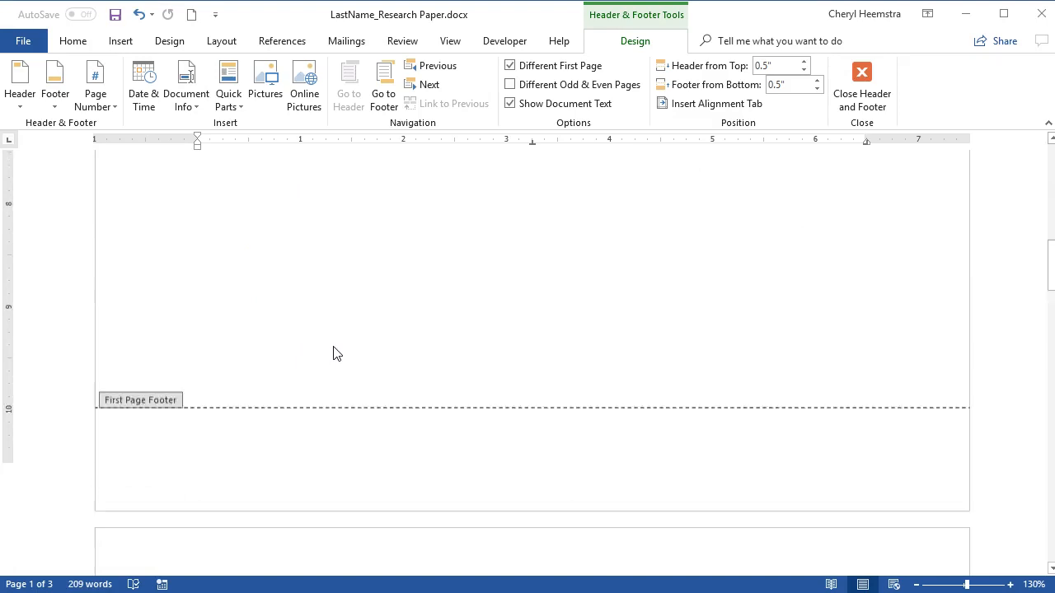
click(174, 328)
click(207, 328)
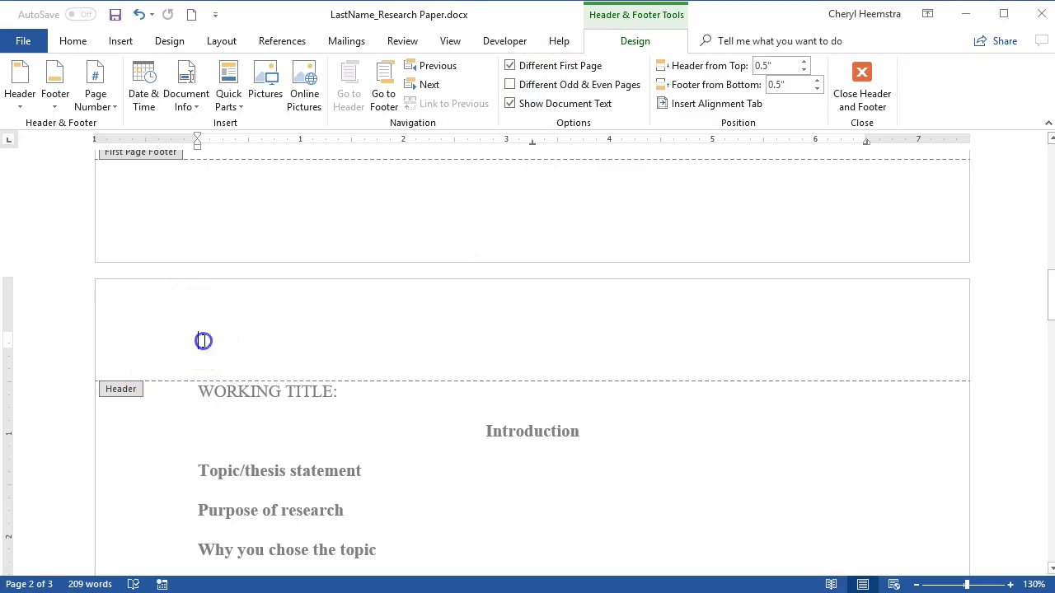
key(ctrl+v)
click(624, 346)
click(601, 333)
click(886, 380)
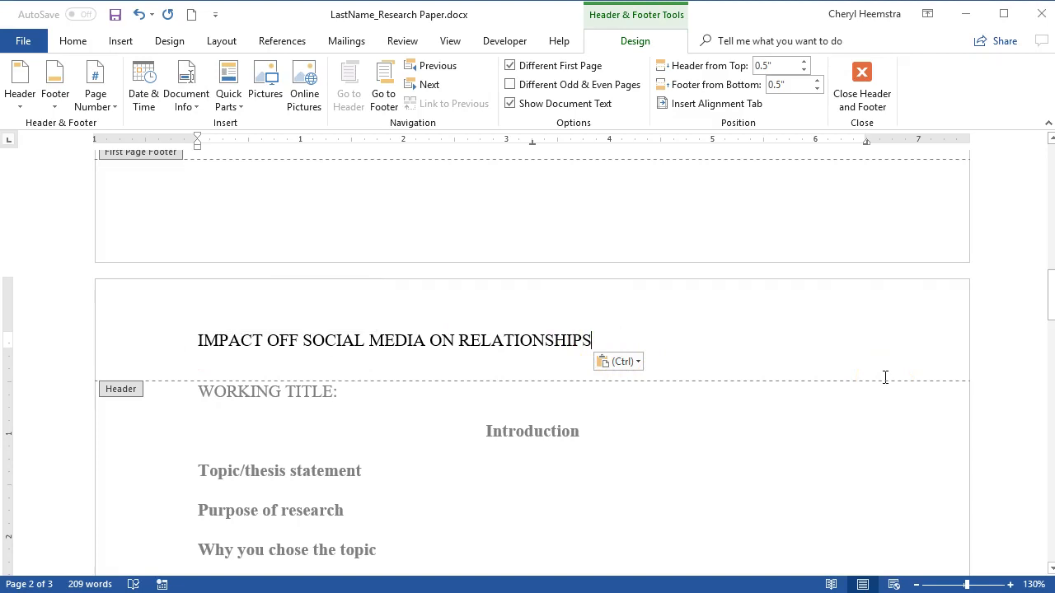
- Insert a Plain Number page number at the right margin of the page 2 header and return to the body text
key(Tab)
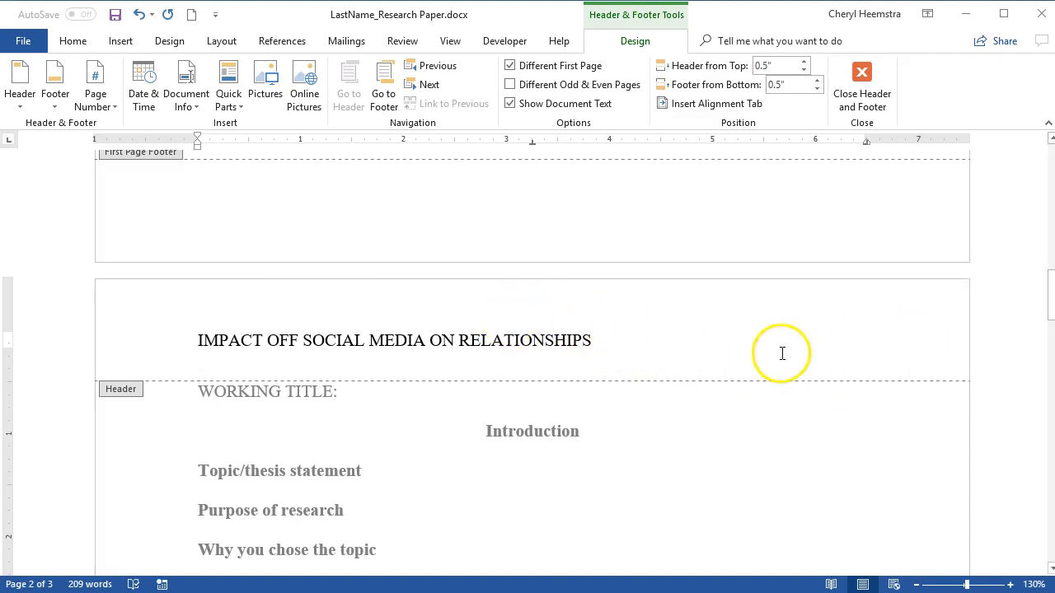
click(95, 94)
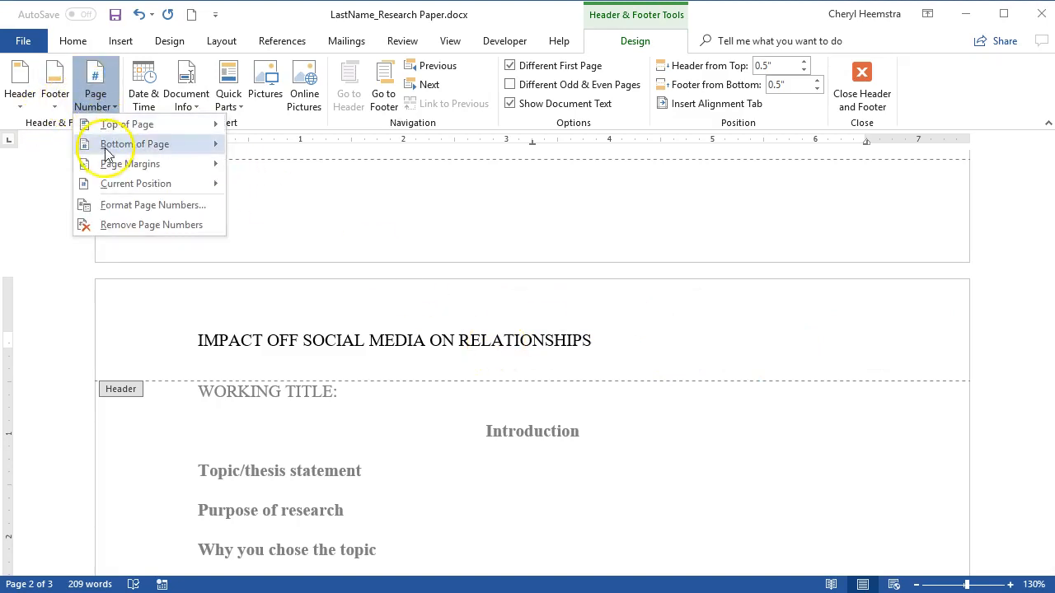
mouse_move(110, 183)
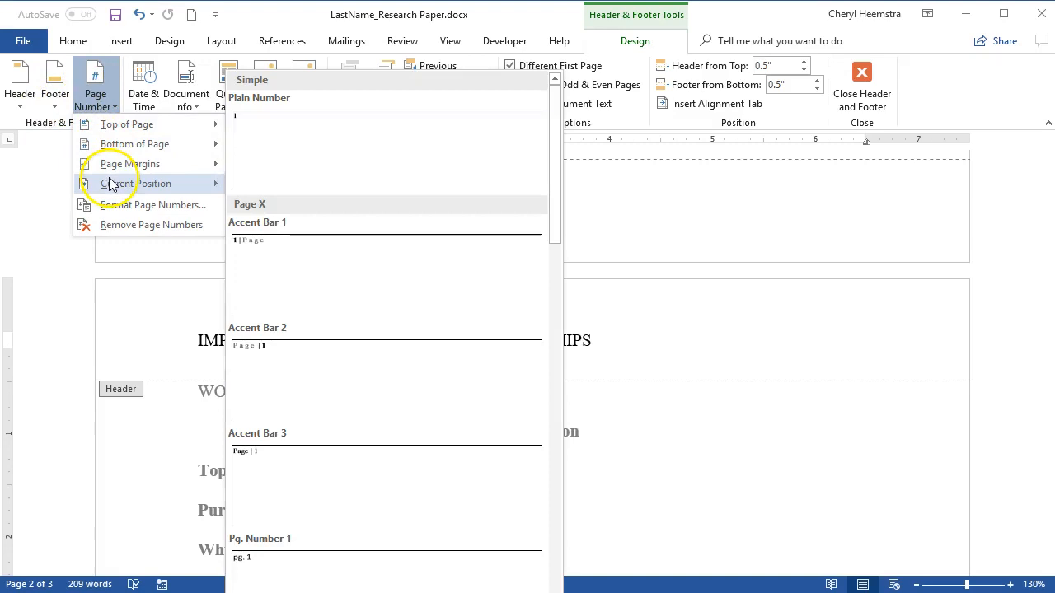
click(355, 158)
double_click(658, 476)
- Delete the WORKING TITLE: line above the Introduction heading on page 2
drag(361, 389, 226, 395)
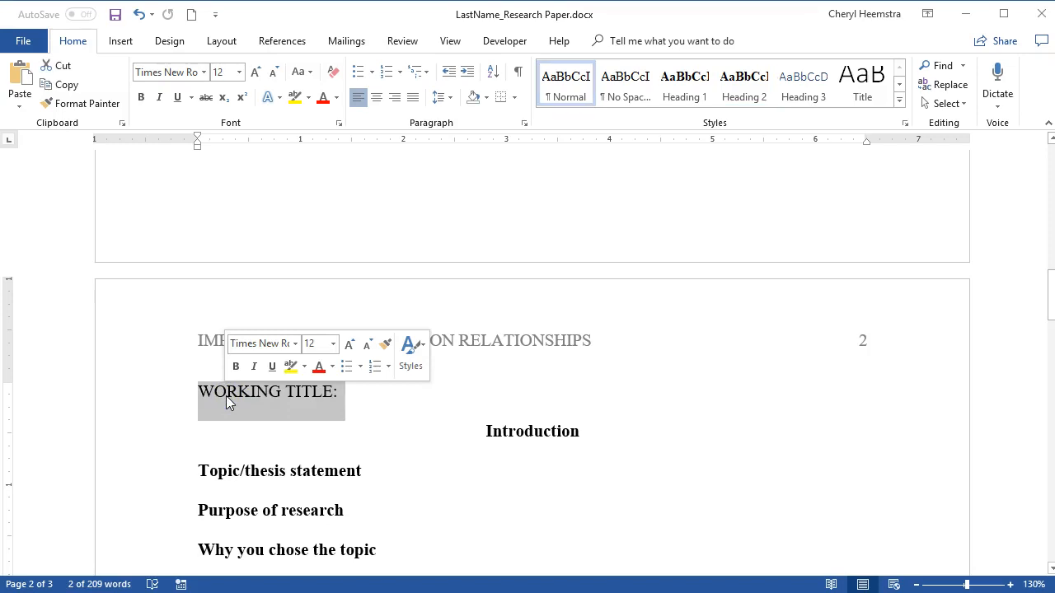
key(Delete)
click(225, 401)
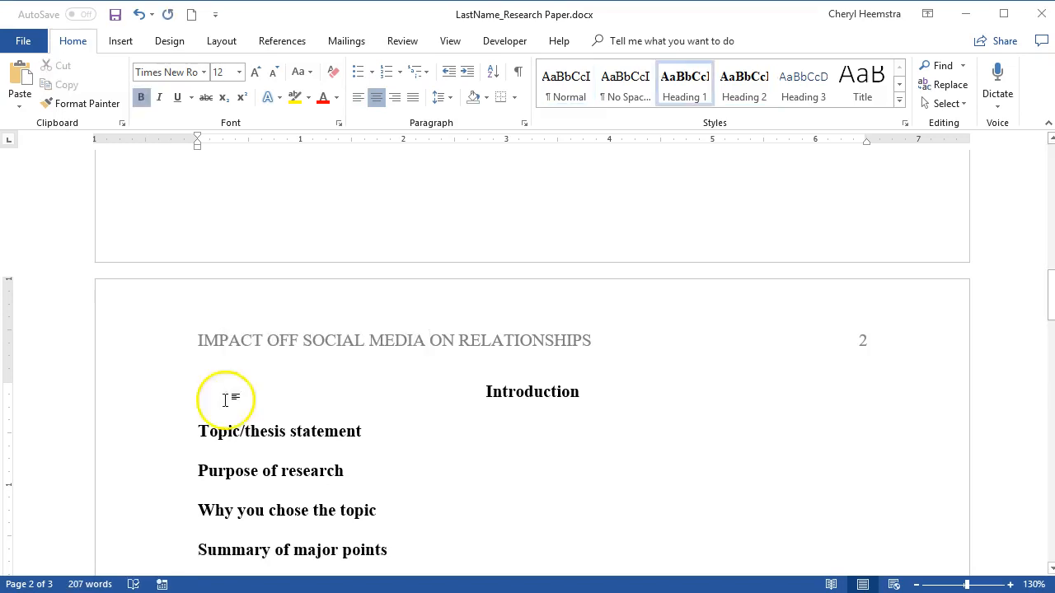